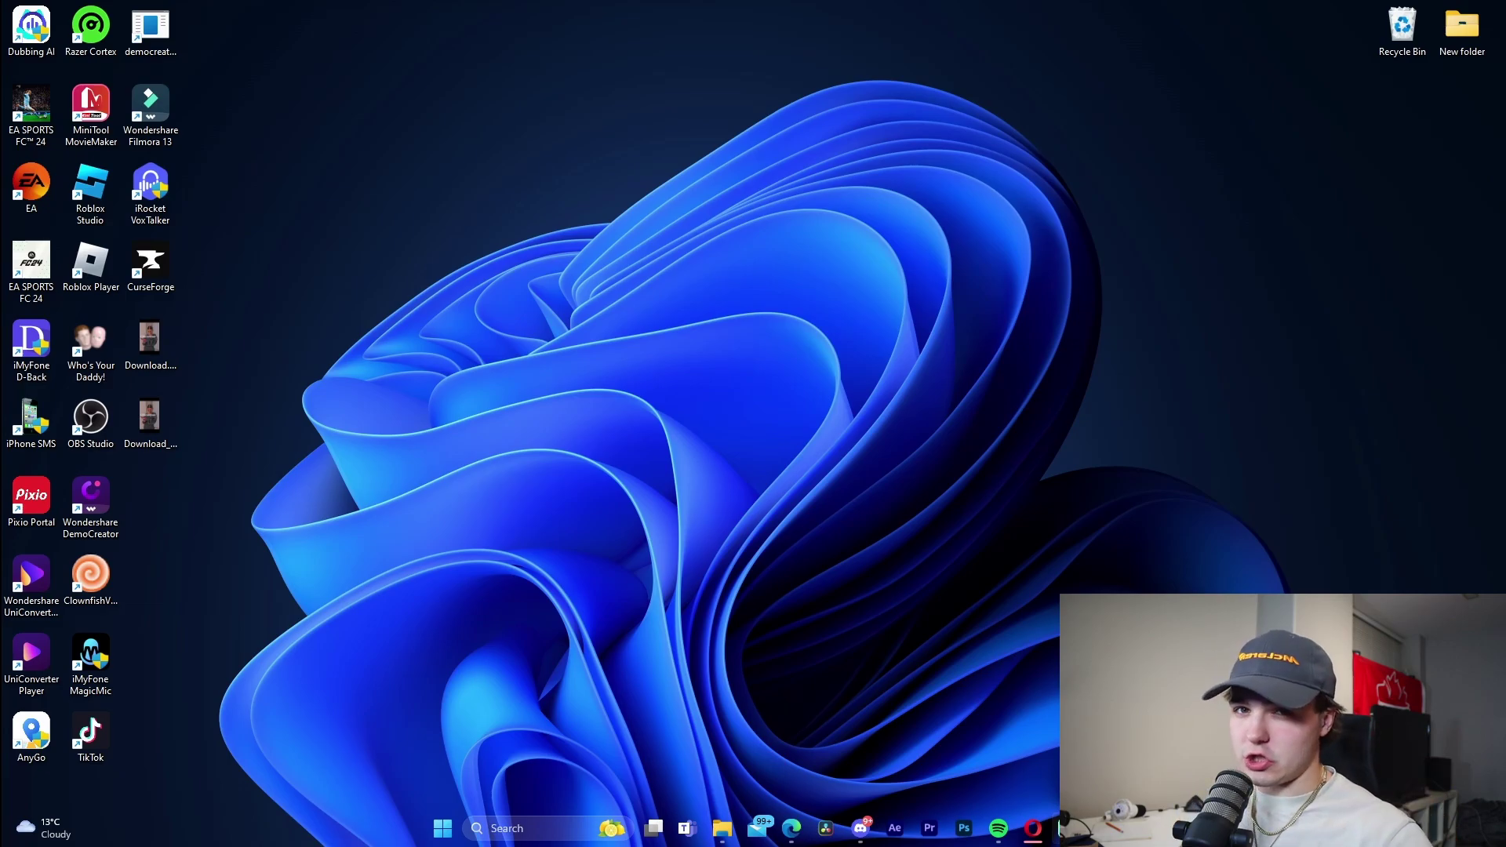
# Bring up Microsoft Edge's jump list from its taskbar icon.
pyautogui.rightClick(792, 828)
# Search Google for chatgpt in a new Edge window.
pyautogui.click(775, 748)
pyautogui.write('c')
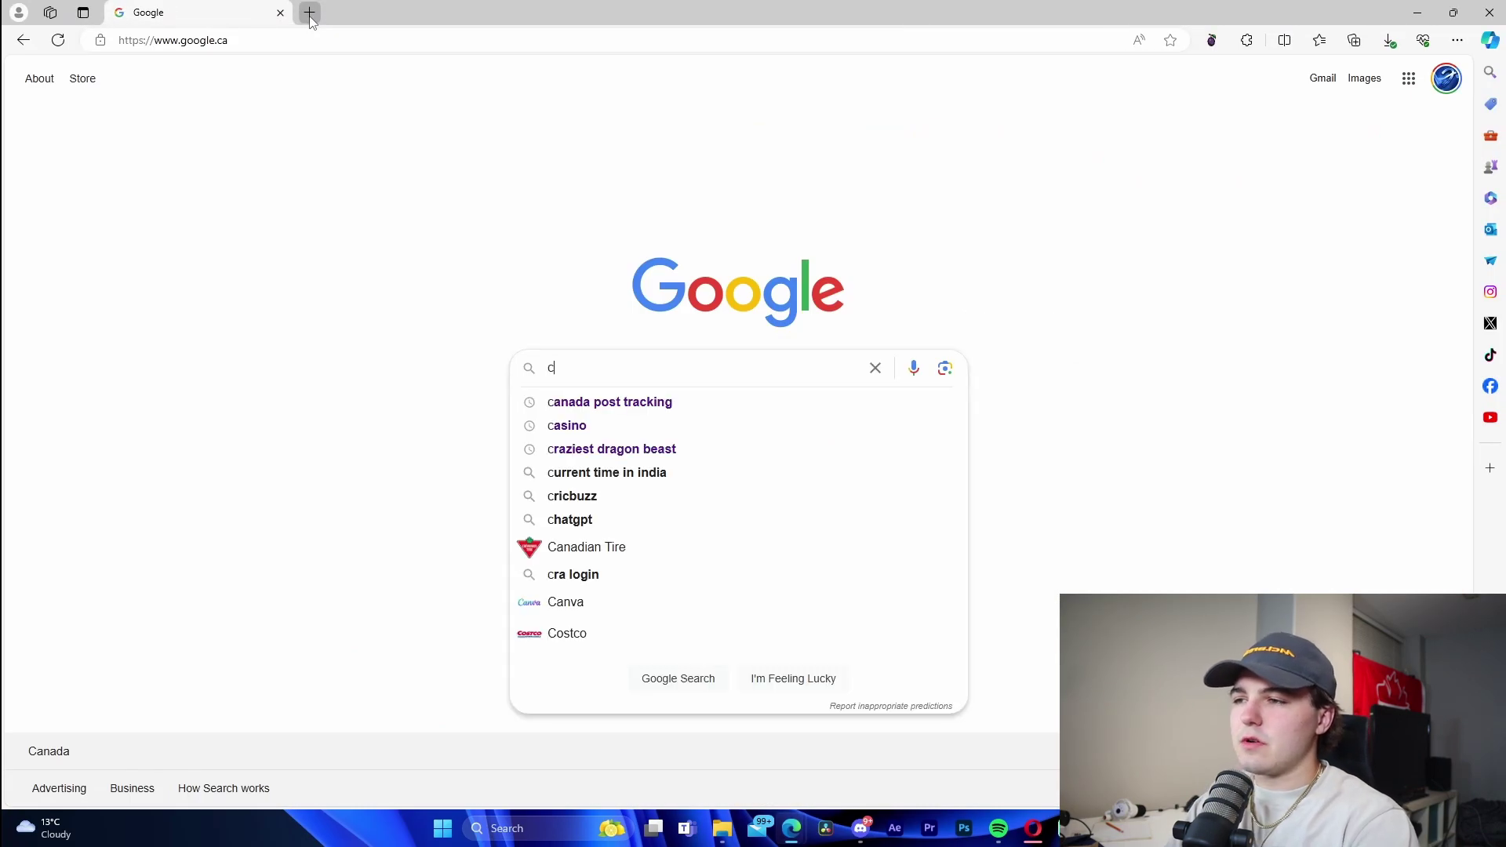
pyautogui.write('hat')
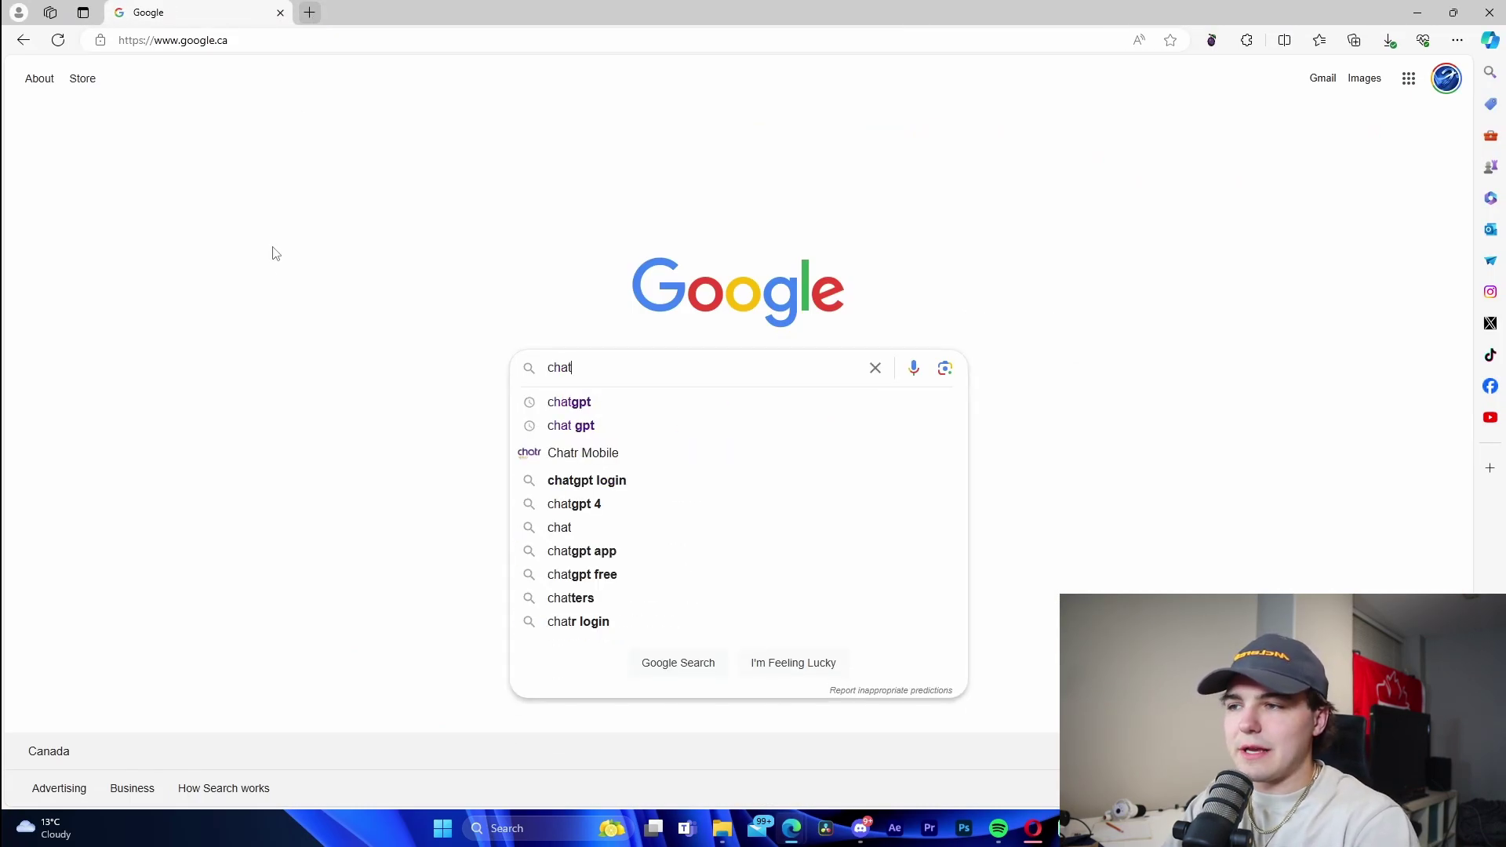
pyautogui.click(667, 401)
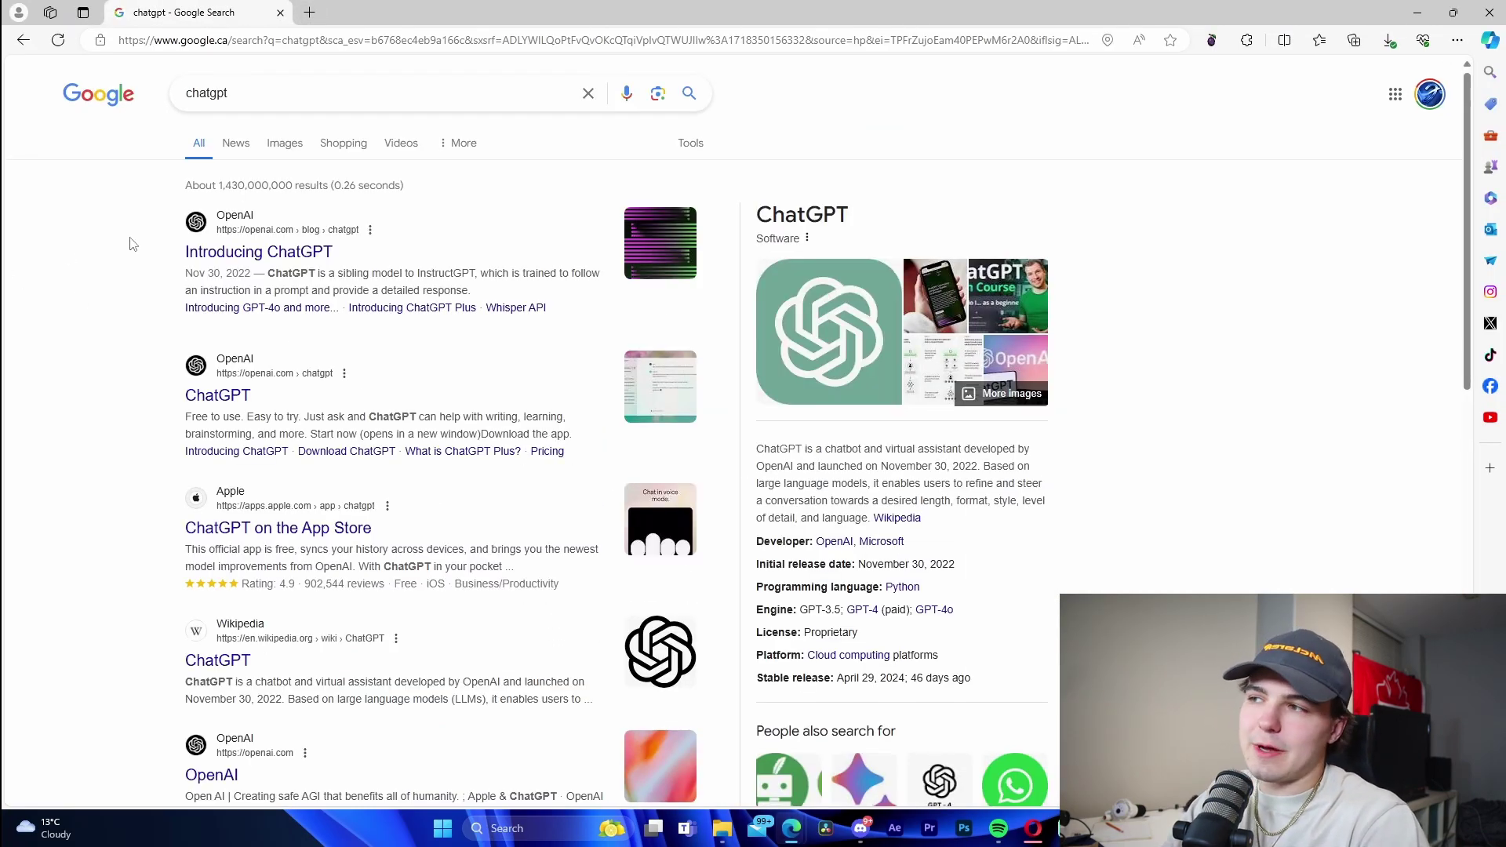
# On chatgpt.com, send a request for an essay about the Roman Empire.
pyautogui.click(275, 252)
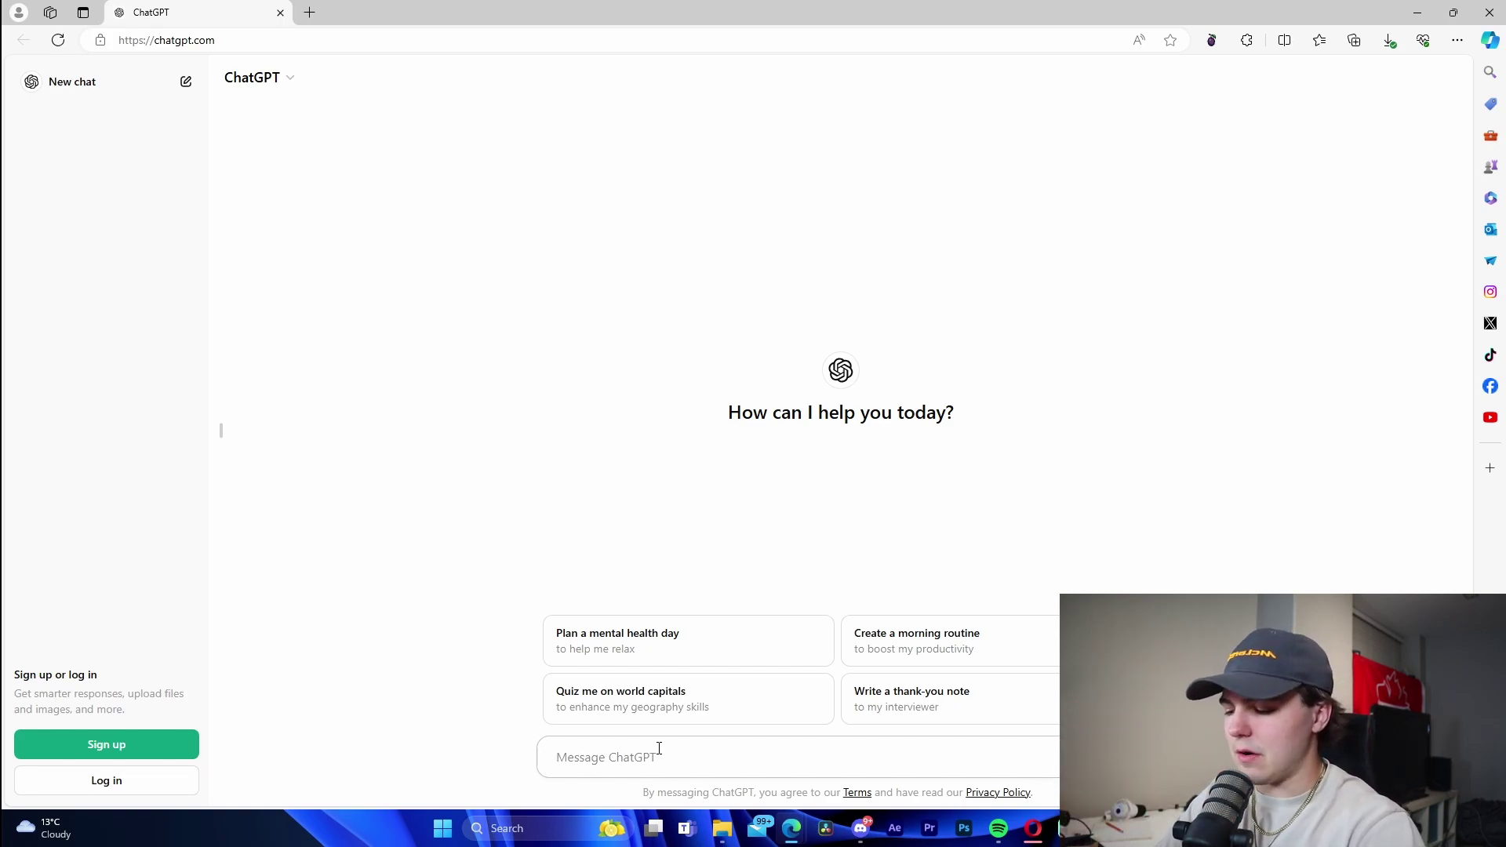
pyautogui.write('g')
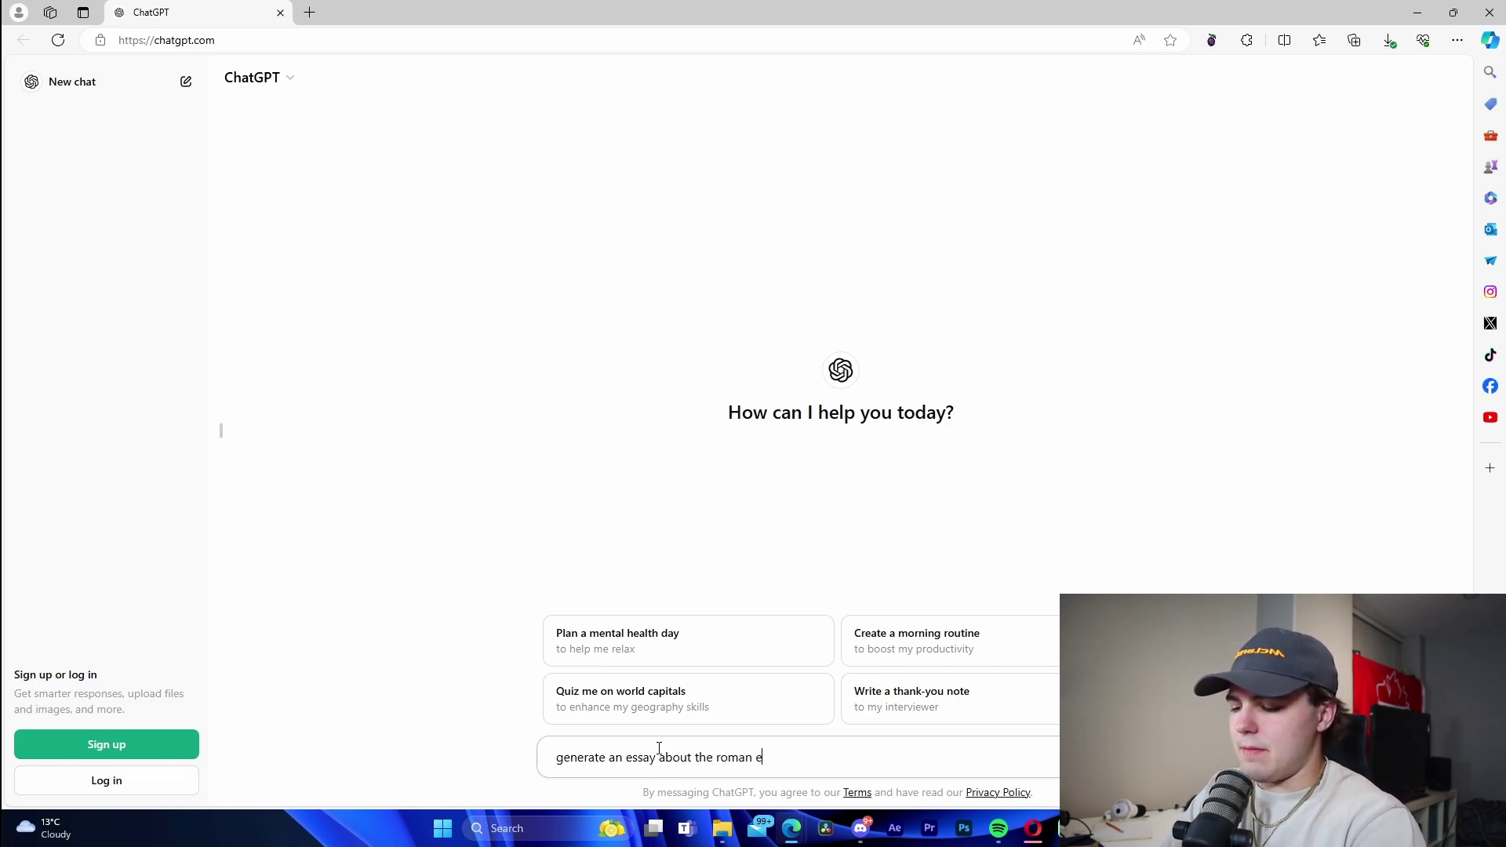
pyautogui.press('Return')
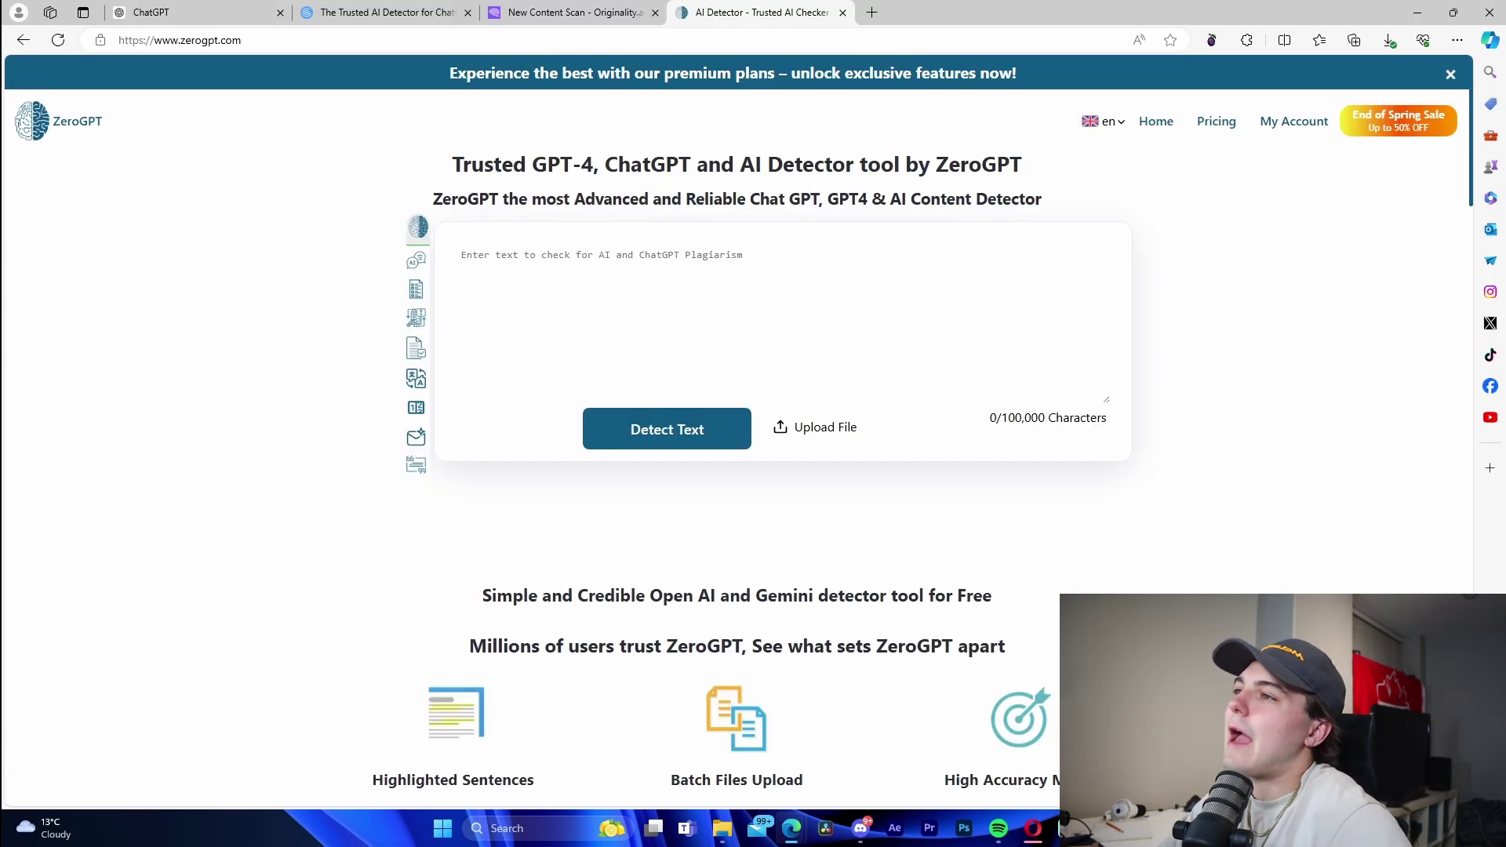
# Copy the full ChatGPT Roman Empire essay reply.
pyautogui.click(350, 14)
pyautogui.click(196, 13)
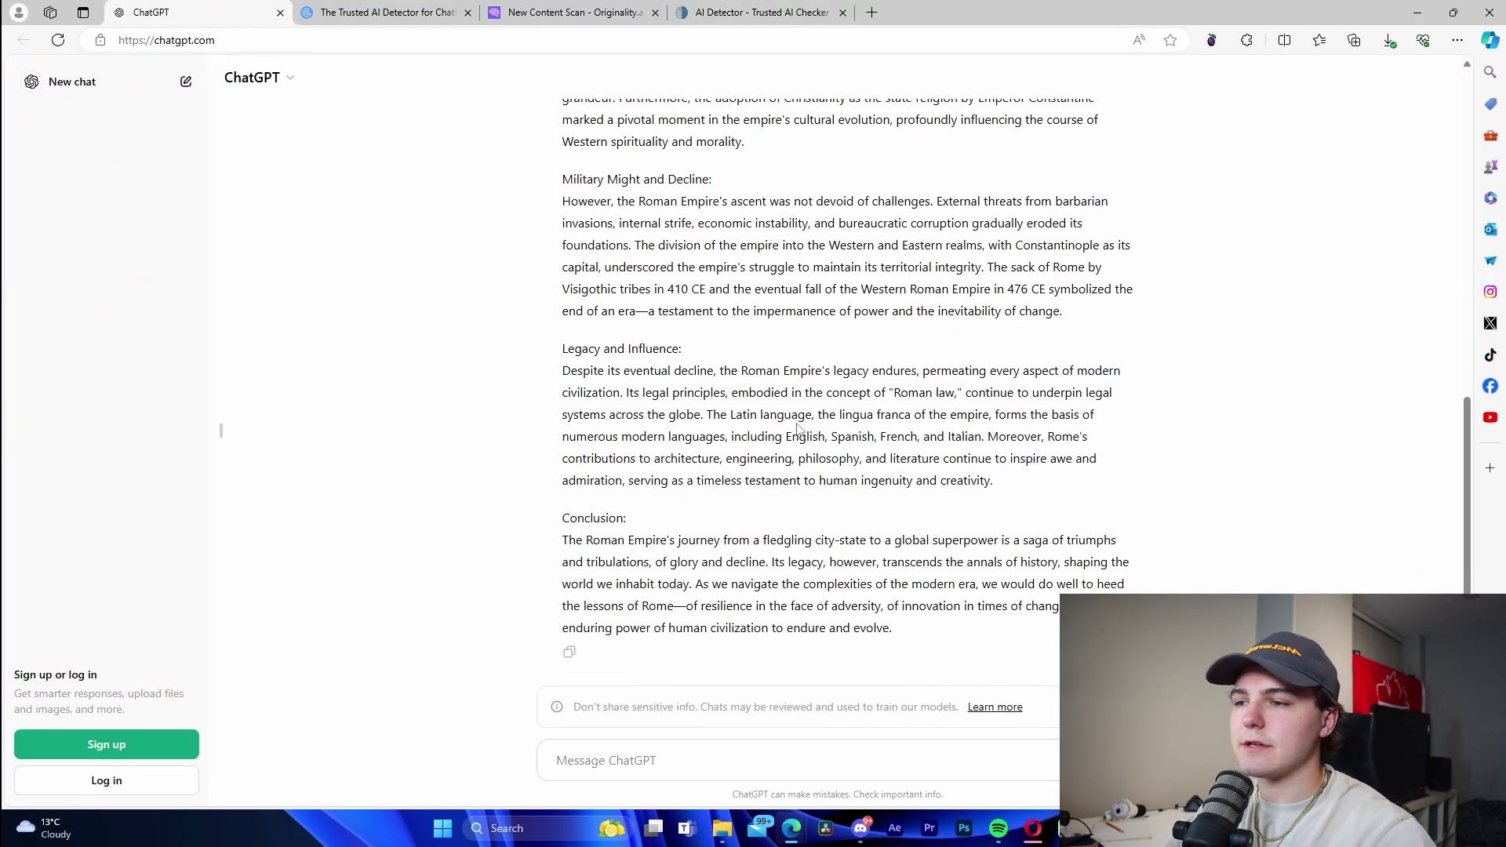
pyautogui.hotkey('ctrl', 'a')
pyautogui.click(567, 658)
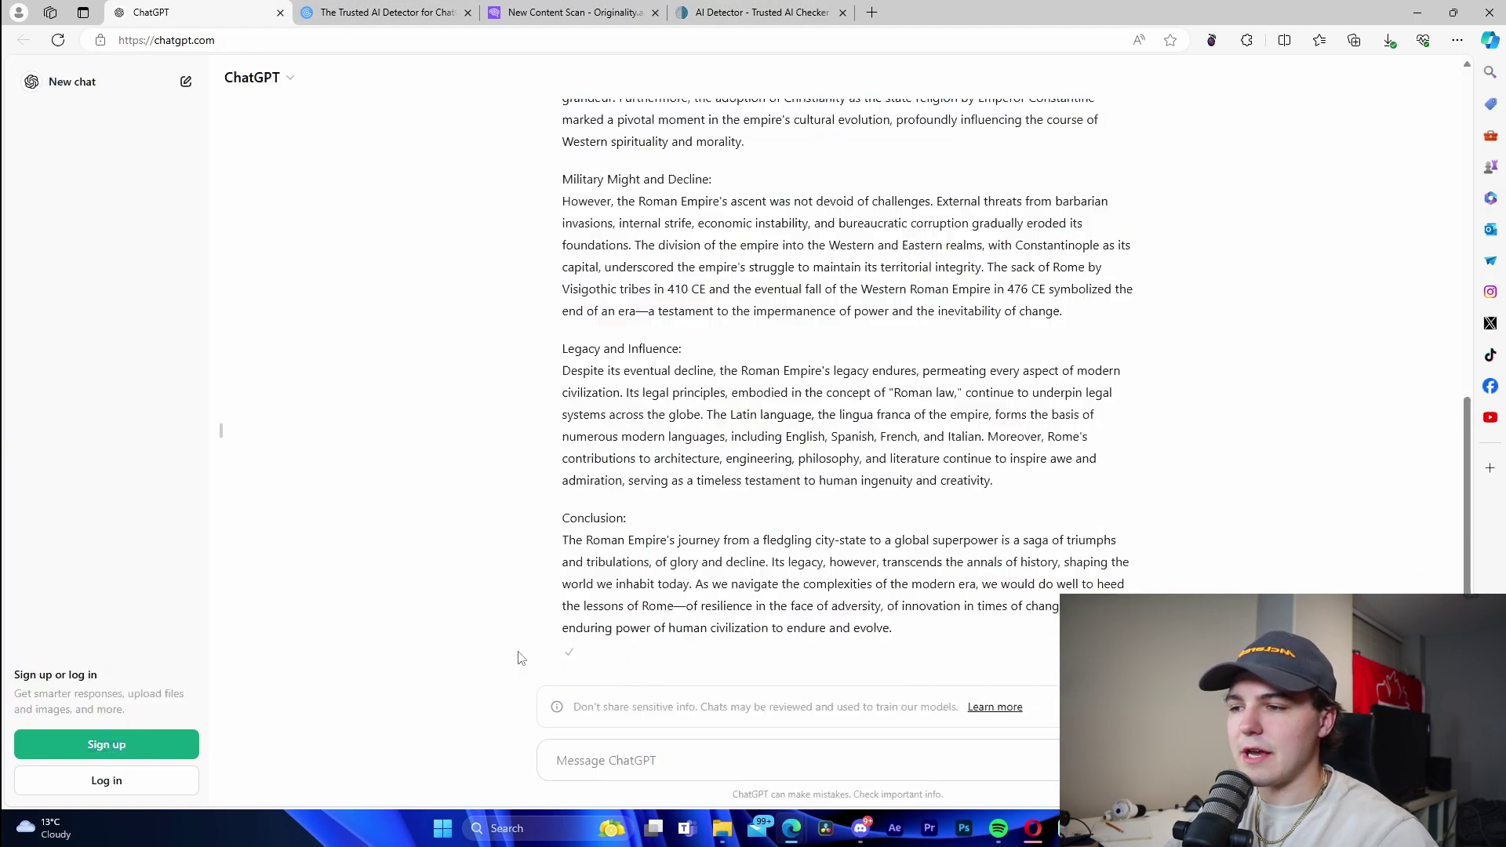
# Paste the essay into Originality.ai with the scan titled 'Roman', and into ZeroGPT.
pyautogui.click(384, 13)
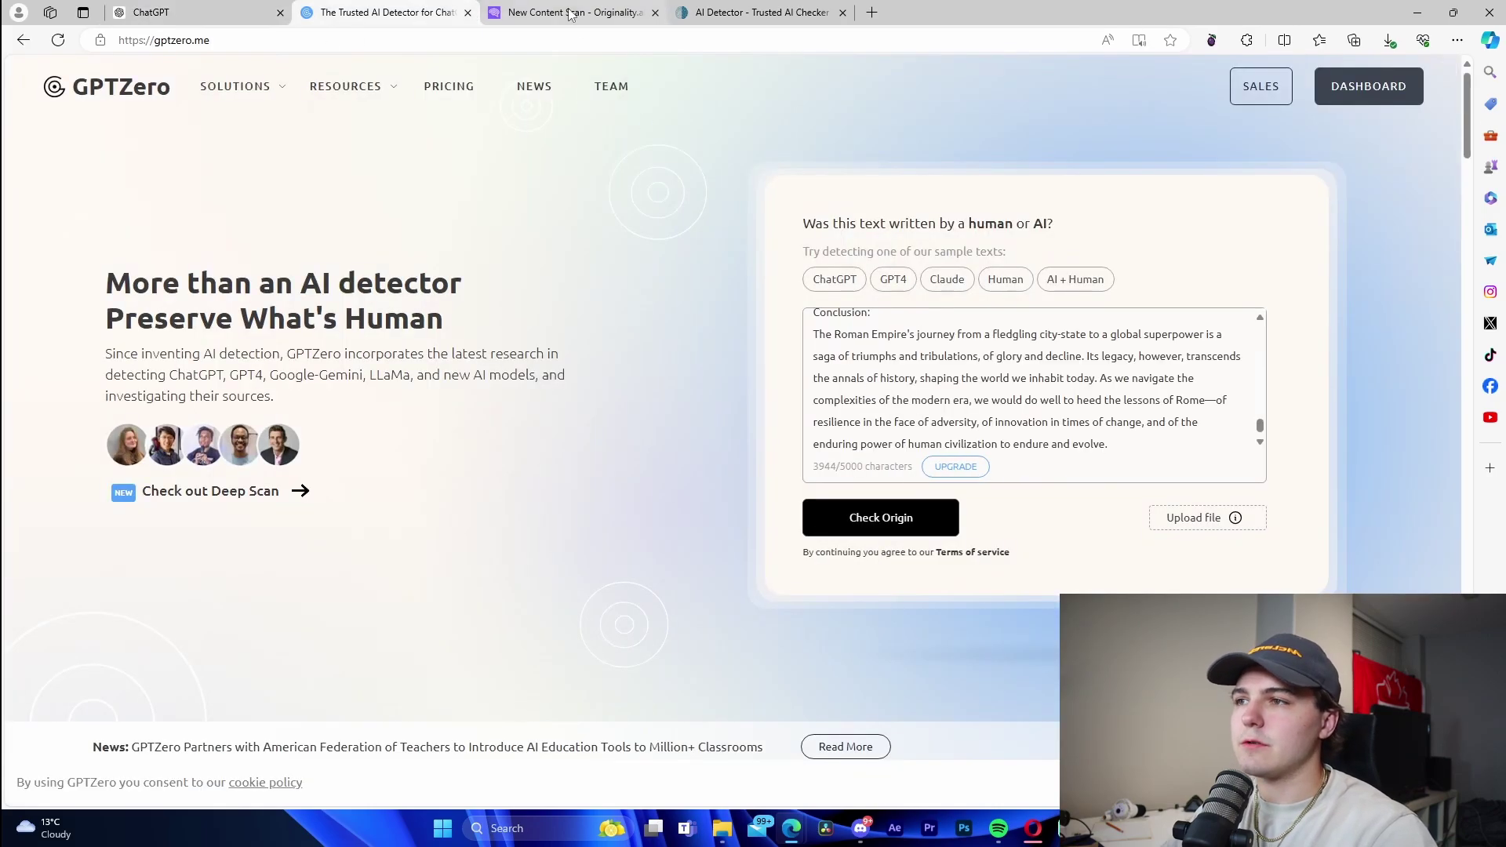
pyautogui.click(573, 13)
pyautogui.click(413, 411)
pyautogui.hotkey('ctrl', 'v')
pyautogui.click(346, 236)
pyautogui.write('Roman')
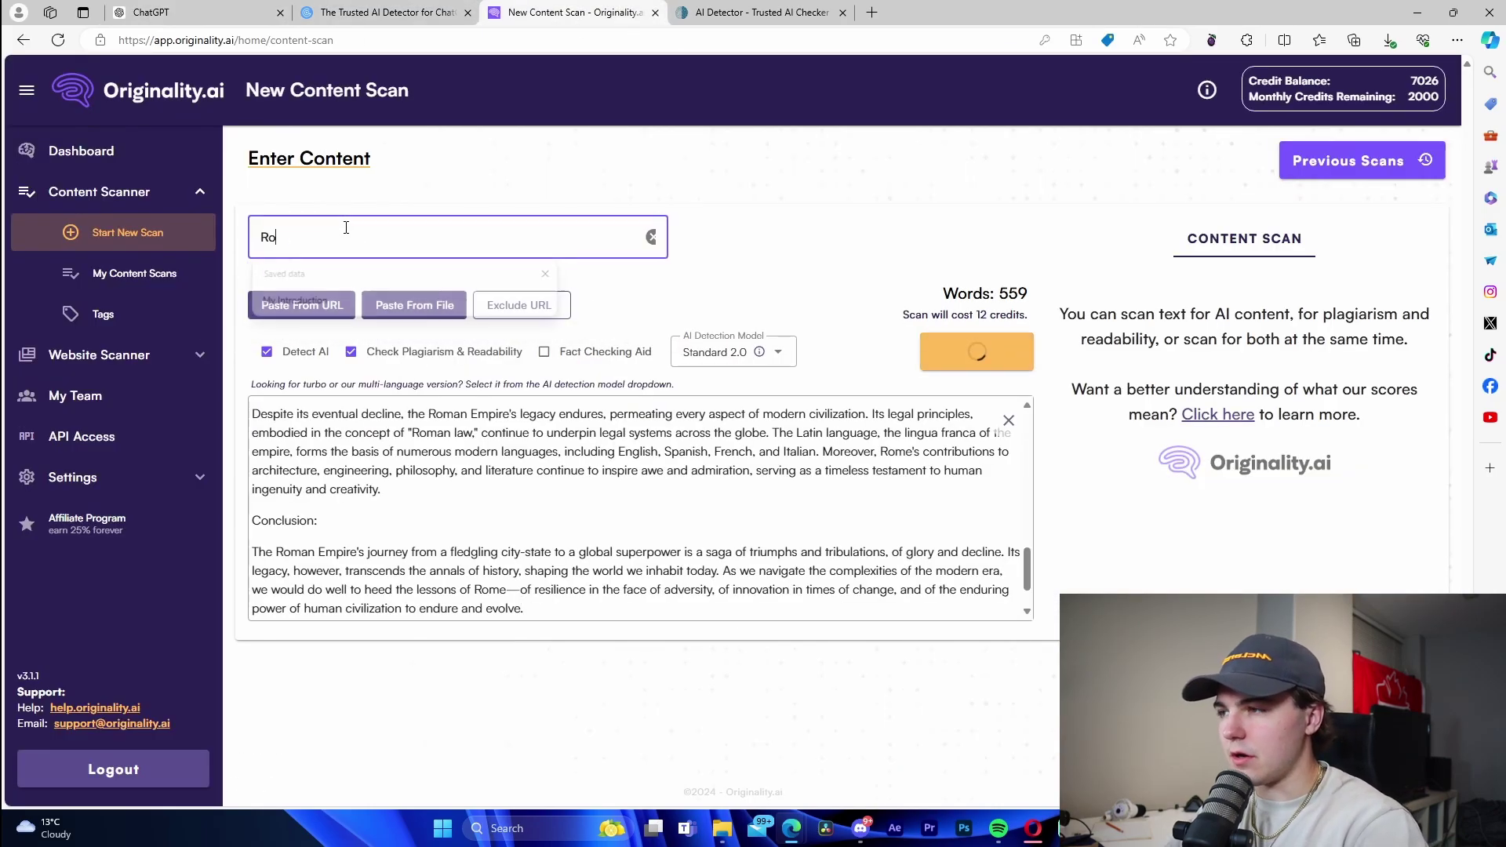
pyautogui.click(696, 14)
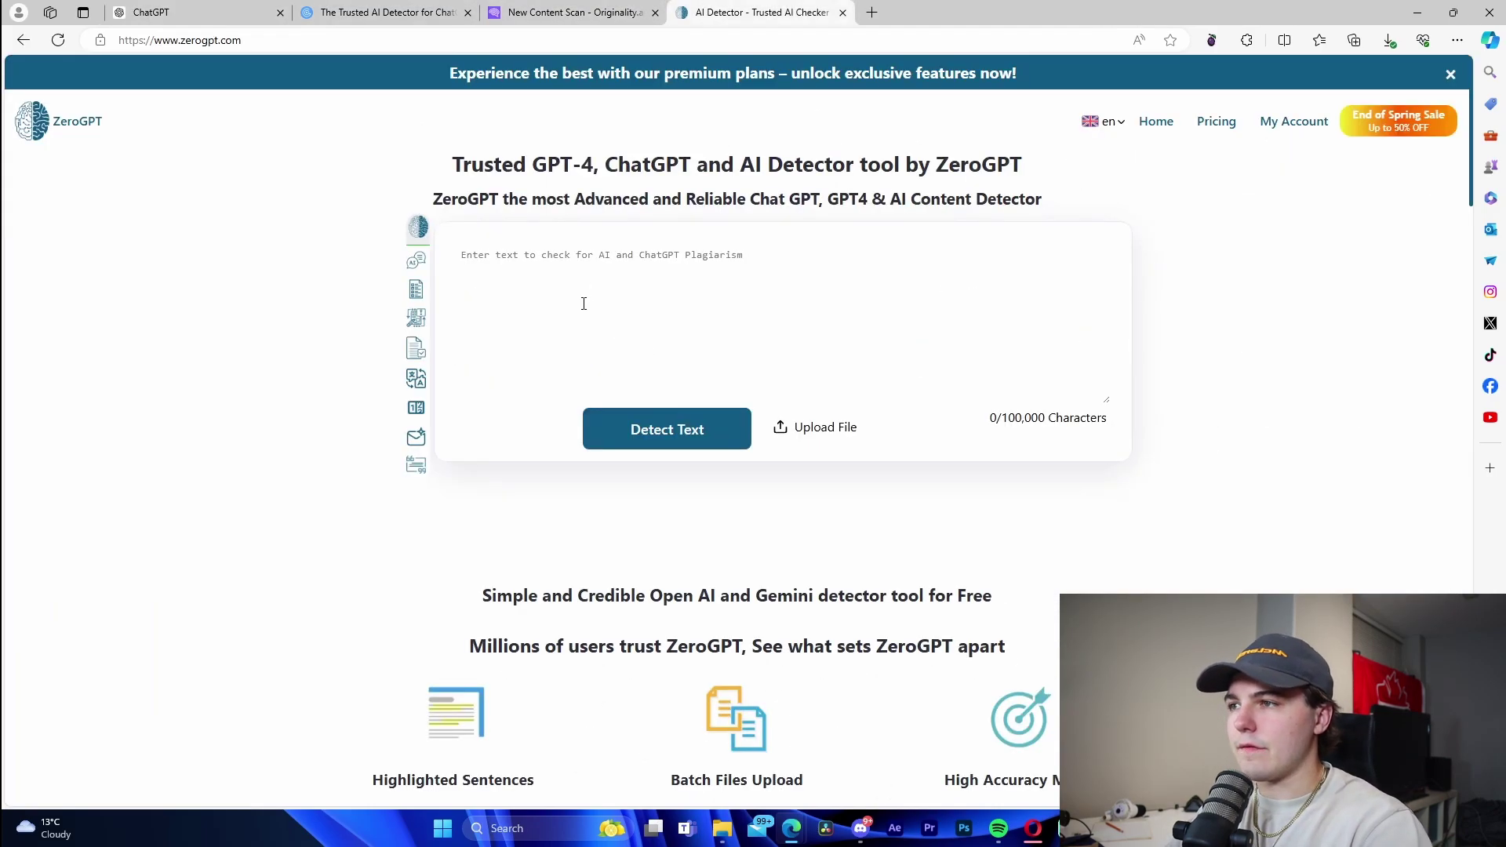
pyautogui.hotkey('ctrl', 'v')
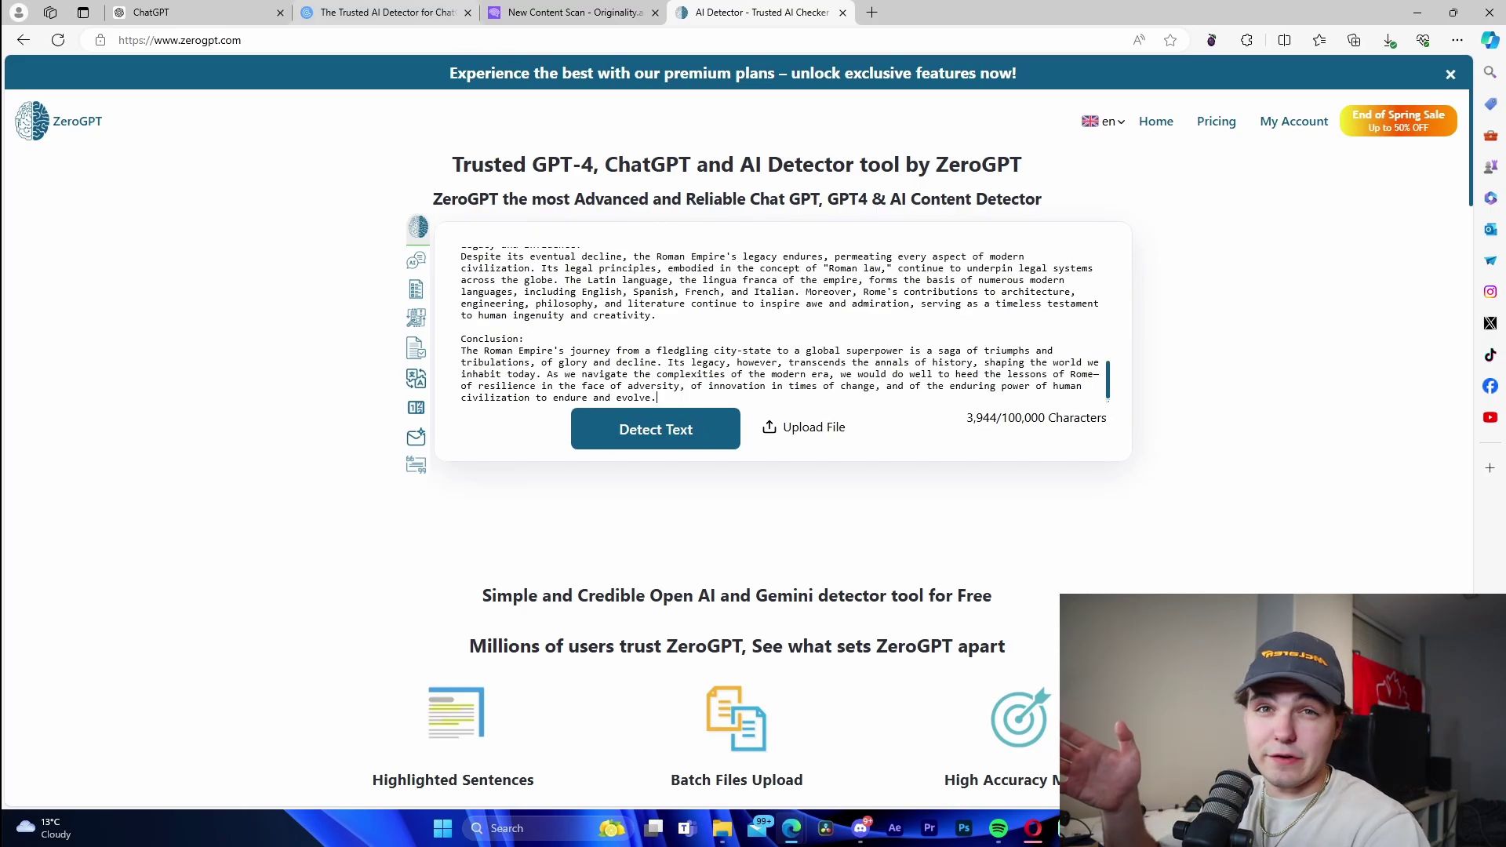
# Run GPTZero's Check Origin, Originality.ai's scan and ZeroGPT's Detect Text on the essay.
pyautogui.click(430, 12)
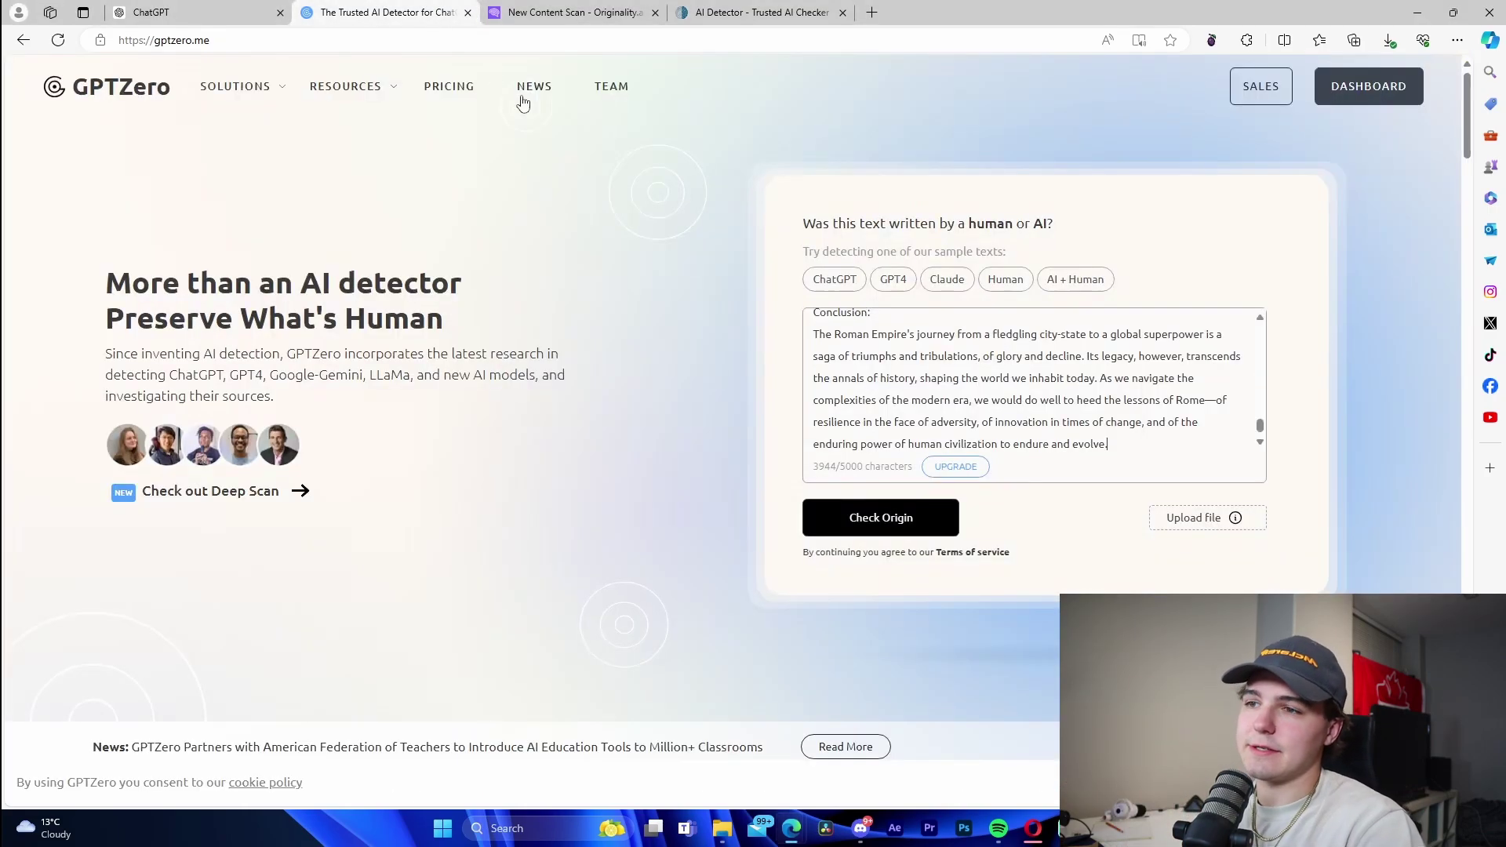
pyautogui.click(910, 524)
pyautogui.click(553, 13)
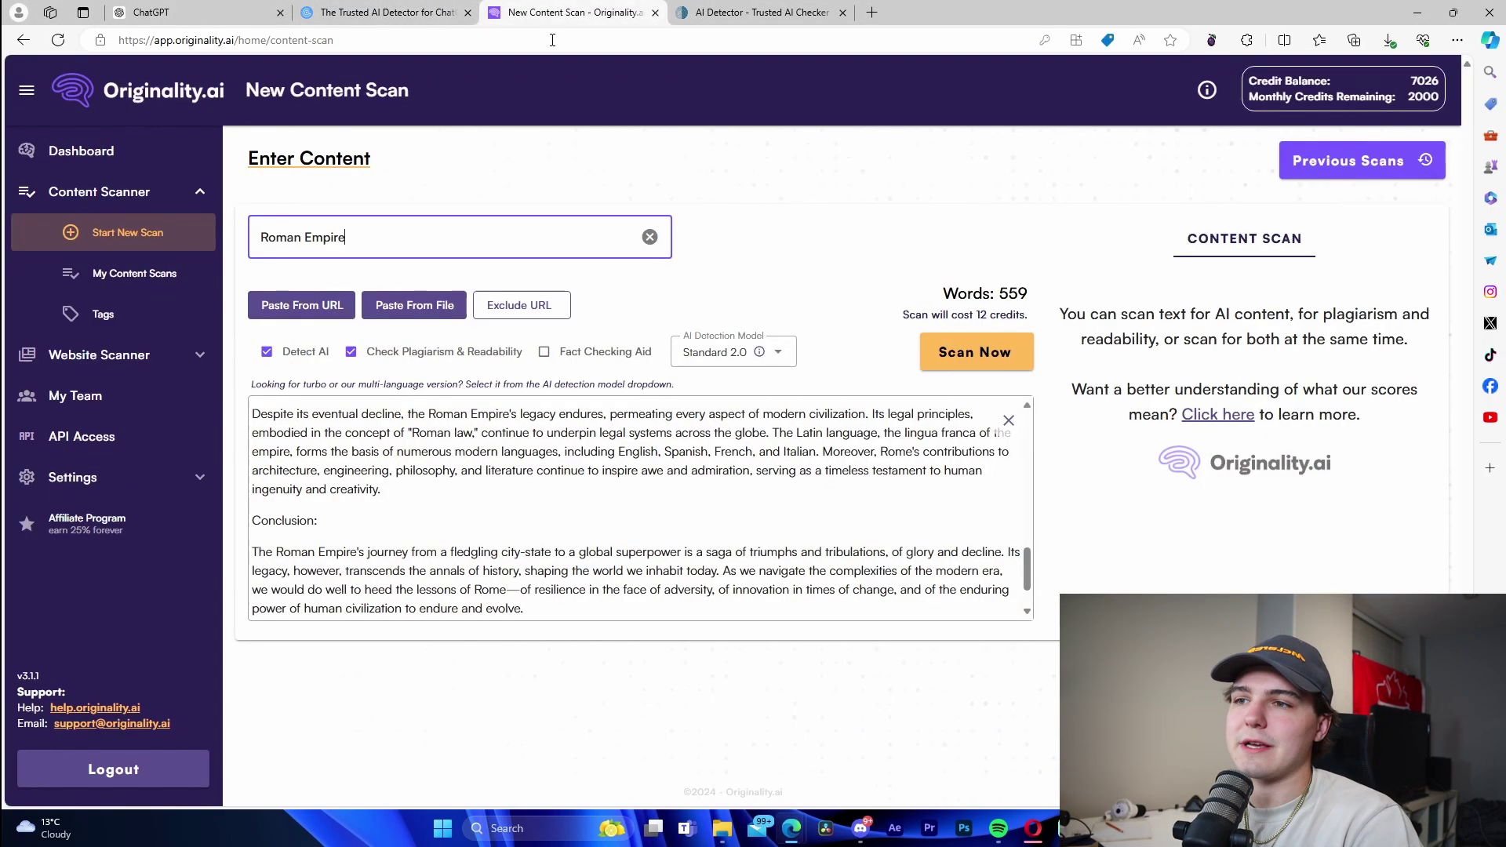
pyautogui.click(1003, 353)
pyautogui.click(753, 12)
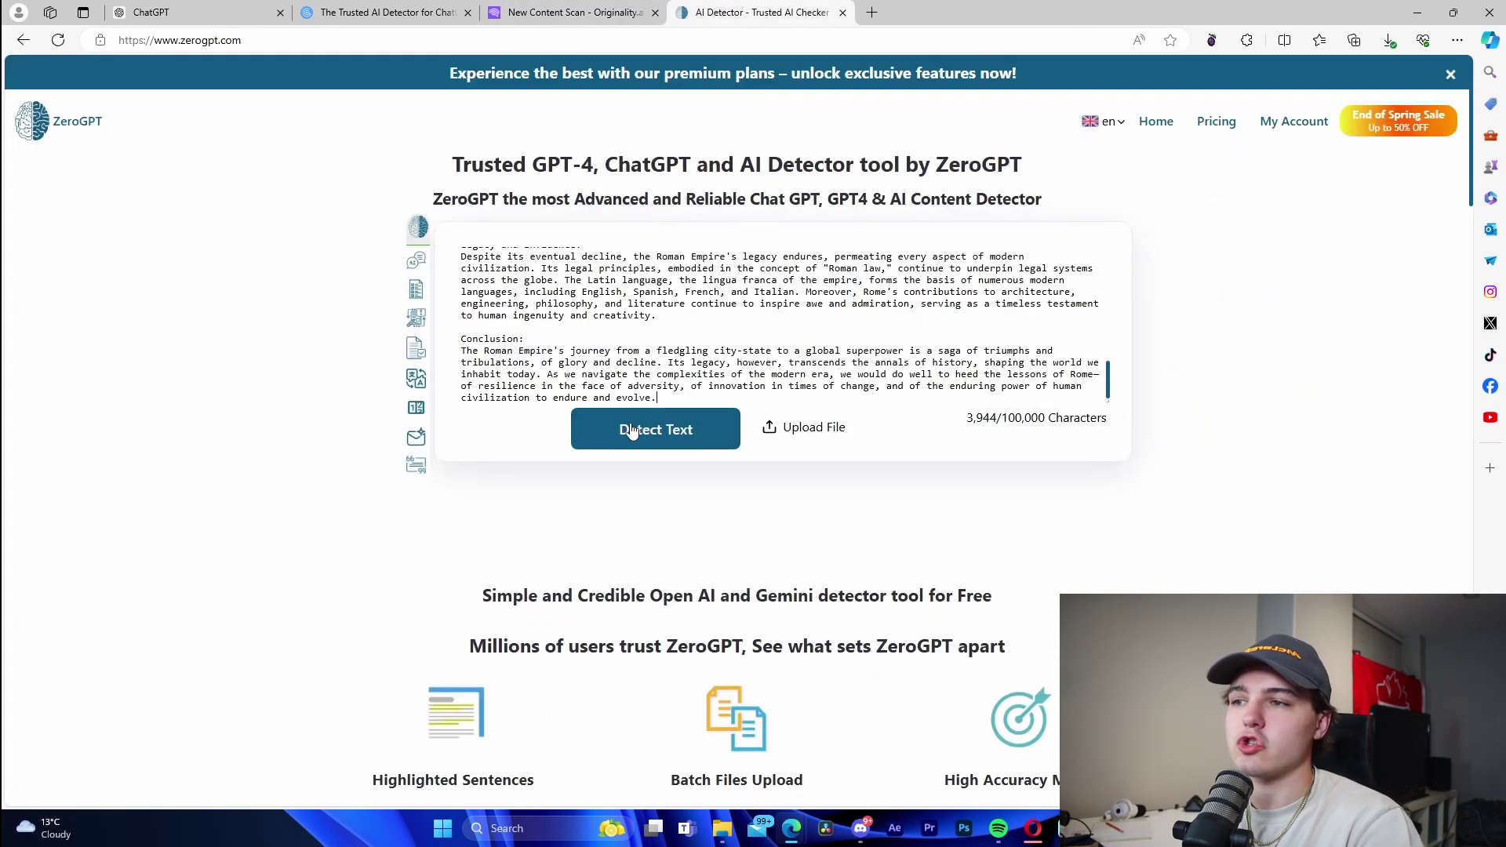
pyautogui.click(632, 432)
pyautogui.click(384, 13)
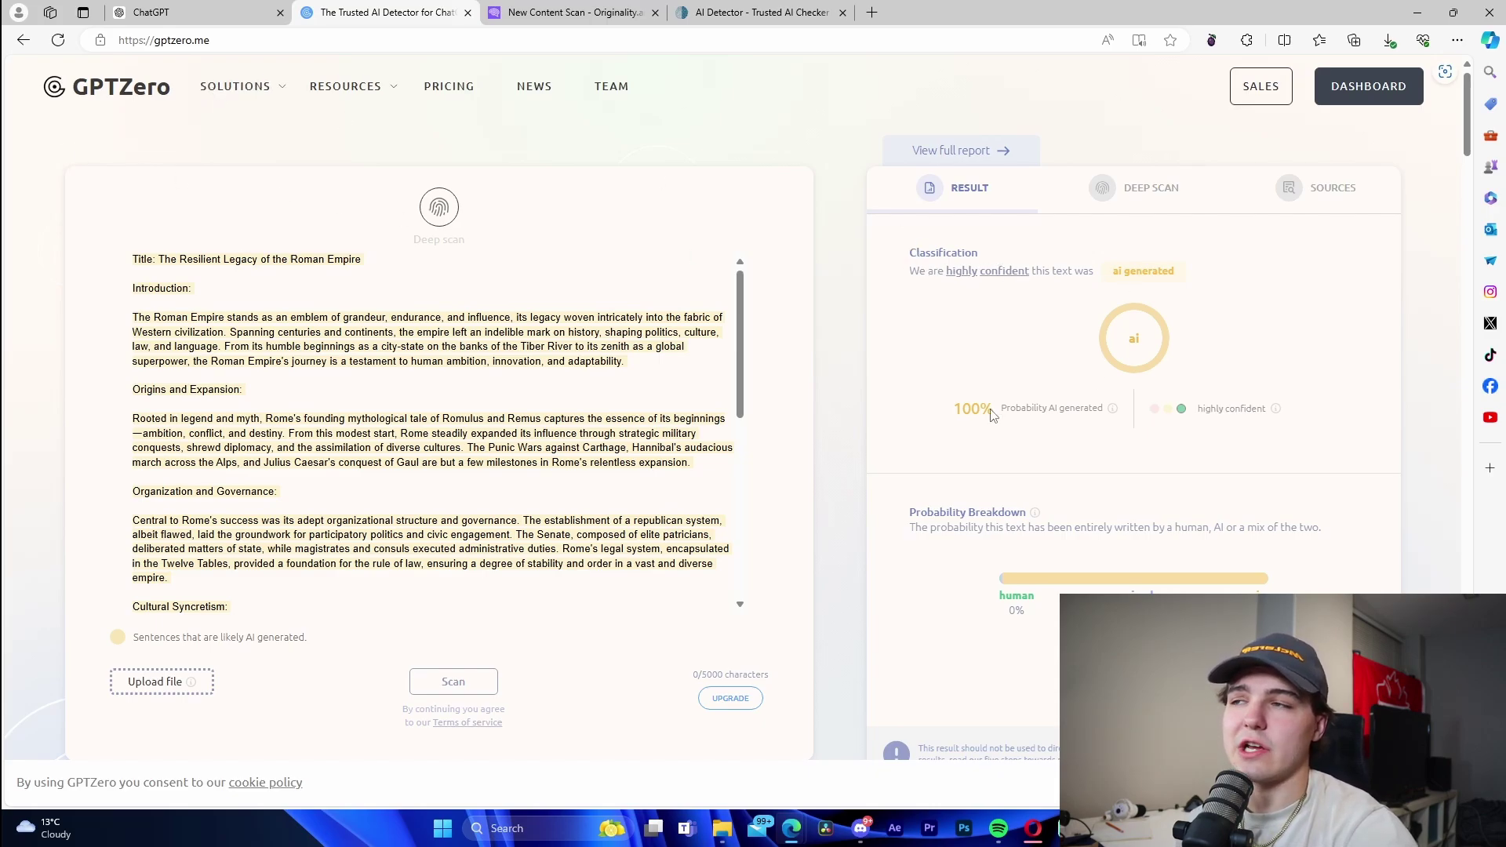
# Review ZeroGPT's 98.43% AI GPT result and its flagged sentences and word counts.
pyautogui.click(585, 17)
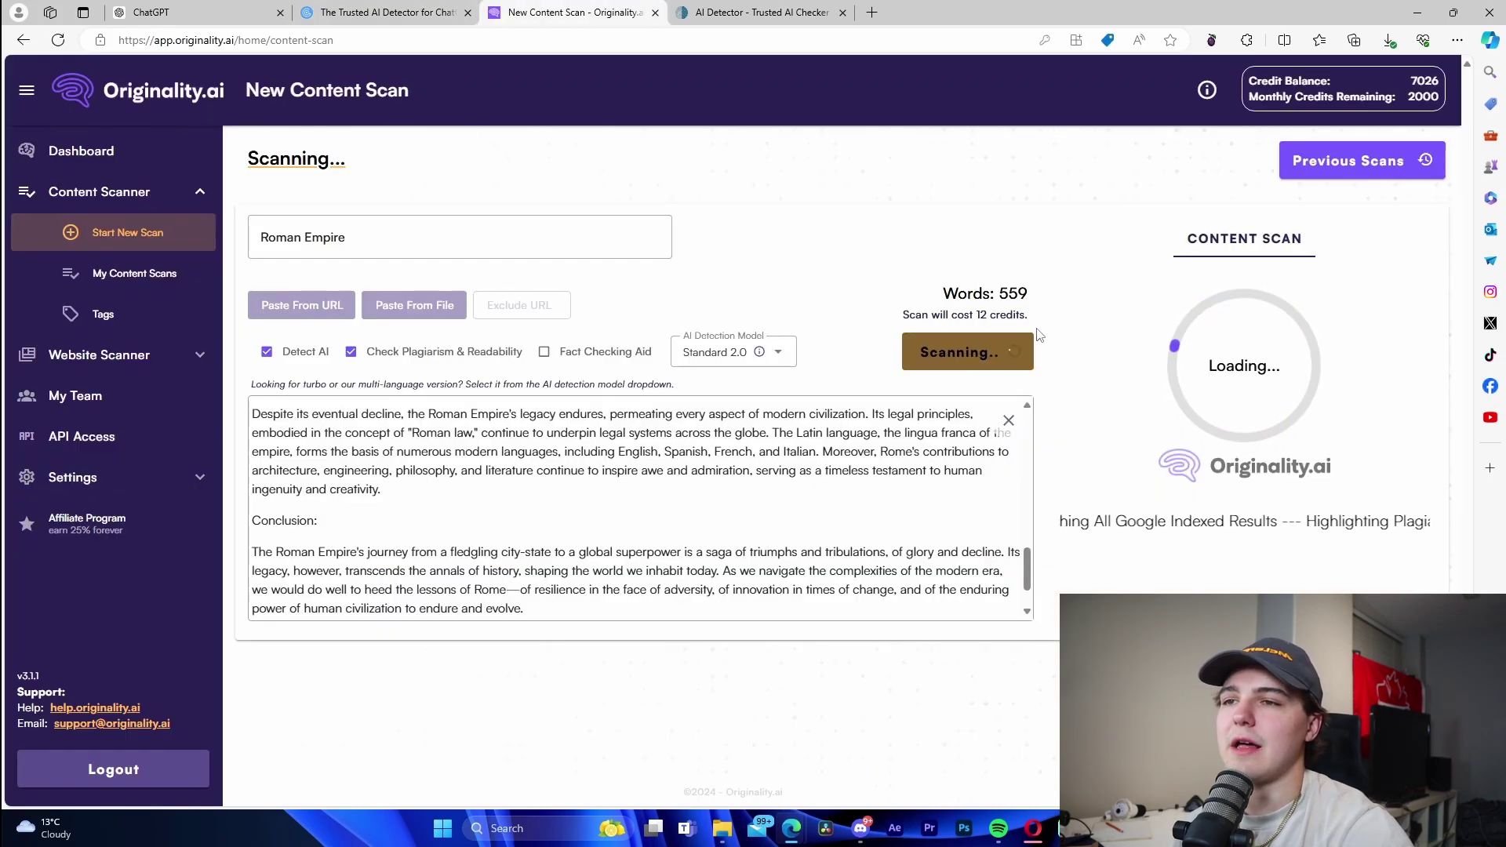
pyautogui.click(784, 13)
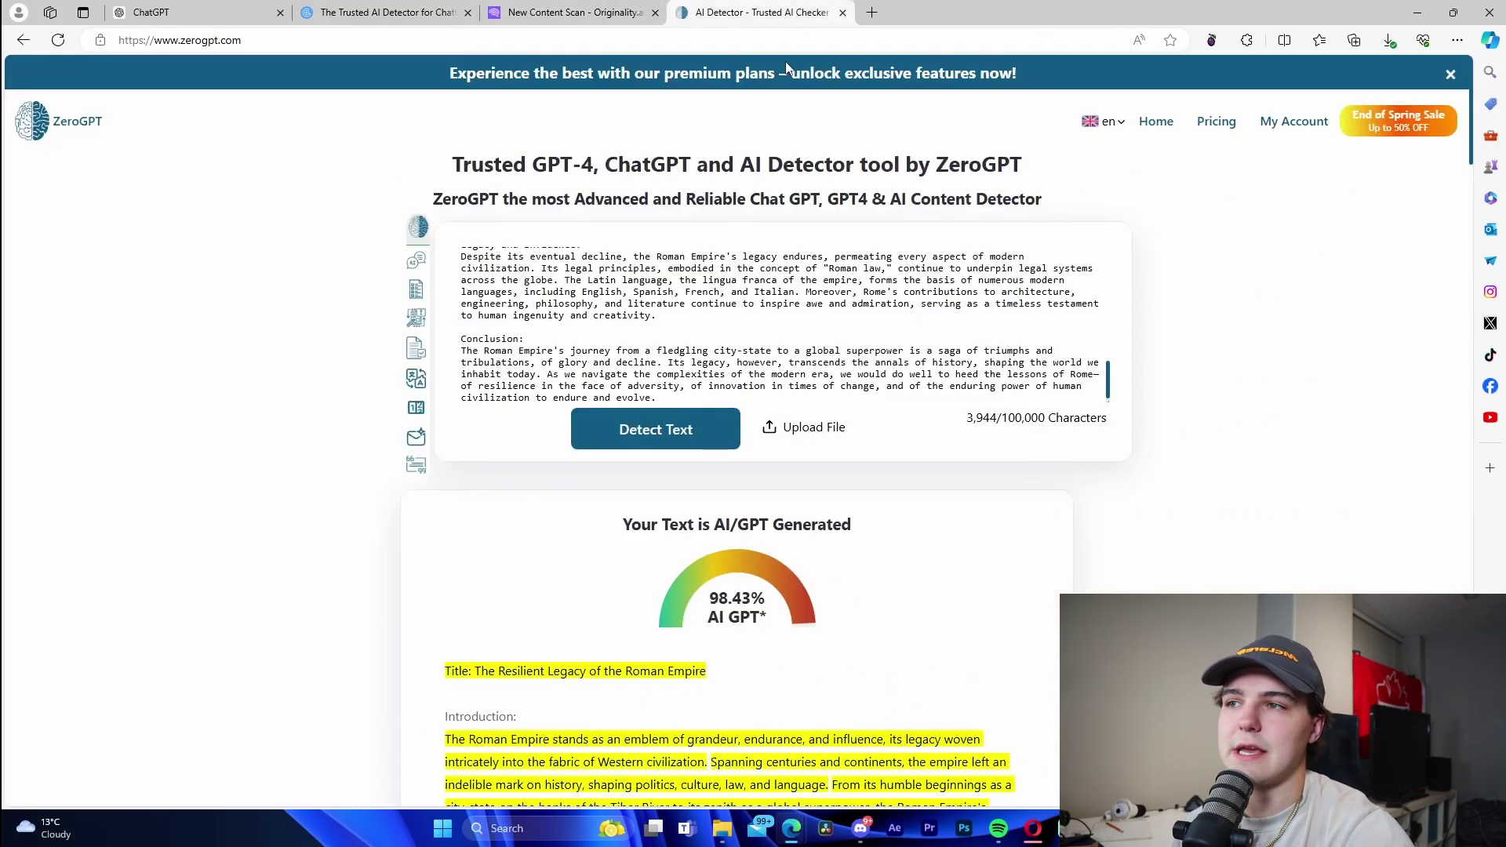
pyautogui.scroll(-2, 709, 455)
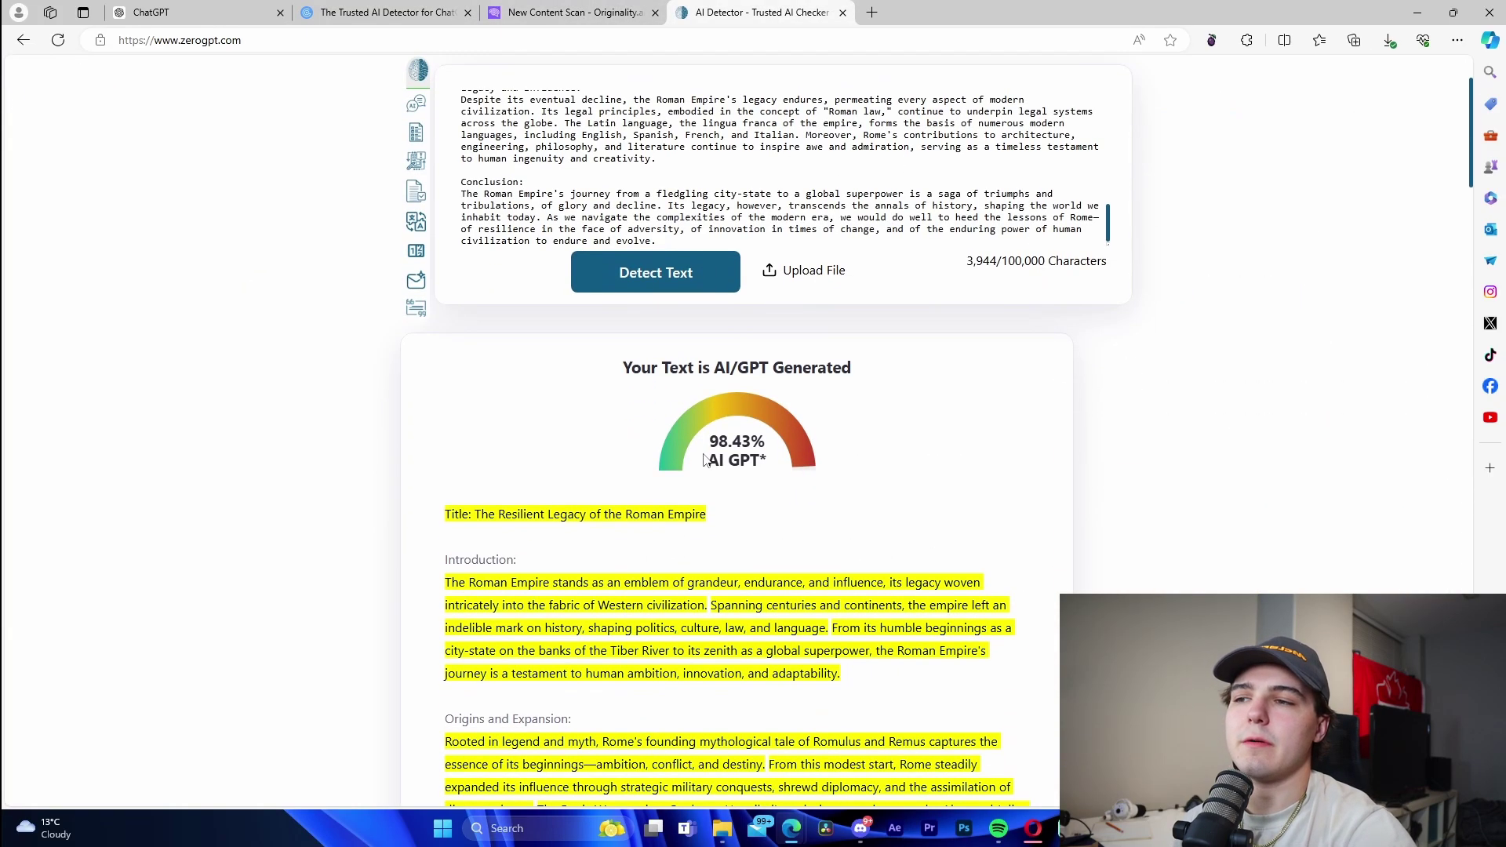
pyautogui.click(743, 445)
pyautogui.scroll(-15, 799, 483)
pyautogui.scroll(-1, 834, 443)
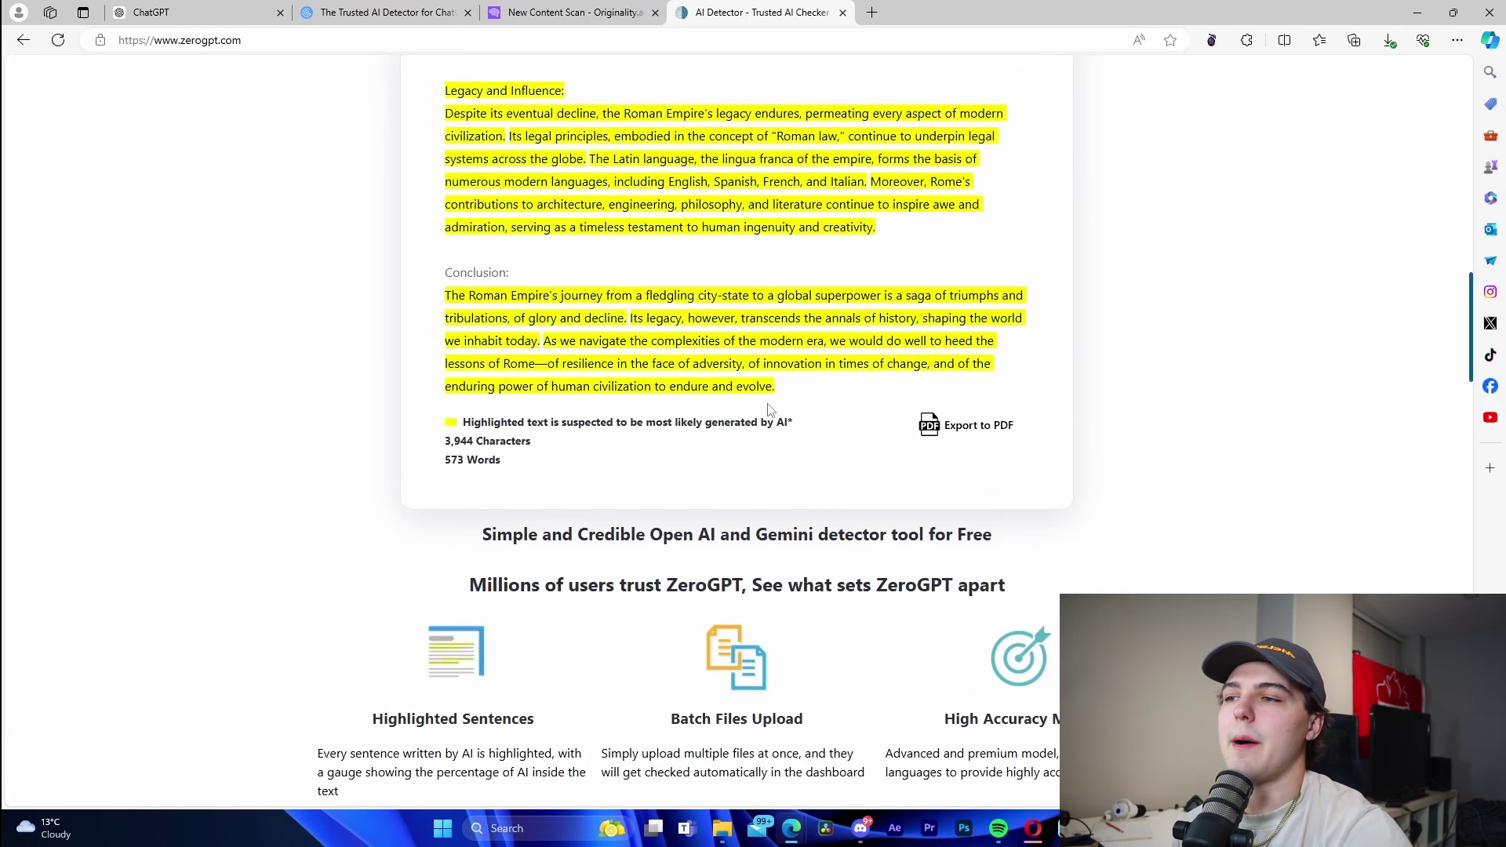
pyautogui.moveTo(472, 418); pyautogui.dragTo(809, 448)
pyautogui.click(824, 463)
pyautogui.scroll(20, 846, 421)
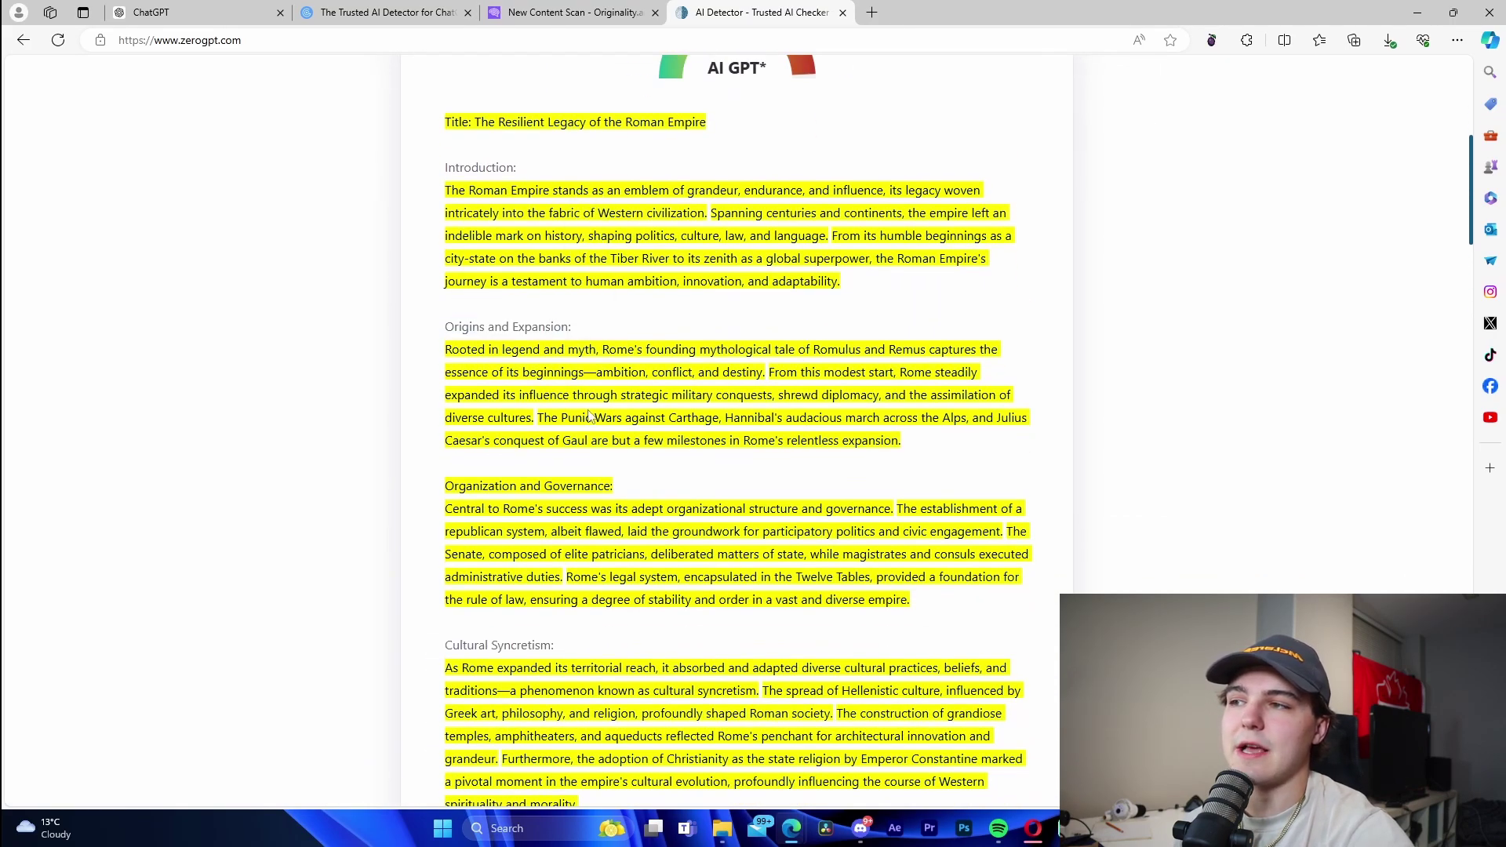
pyautogui.tripleClick(488, 643)
pyautogui.click(496, 326)
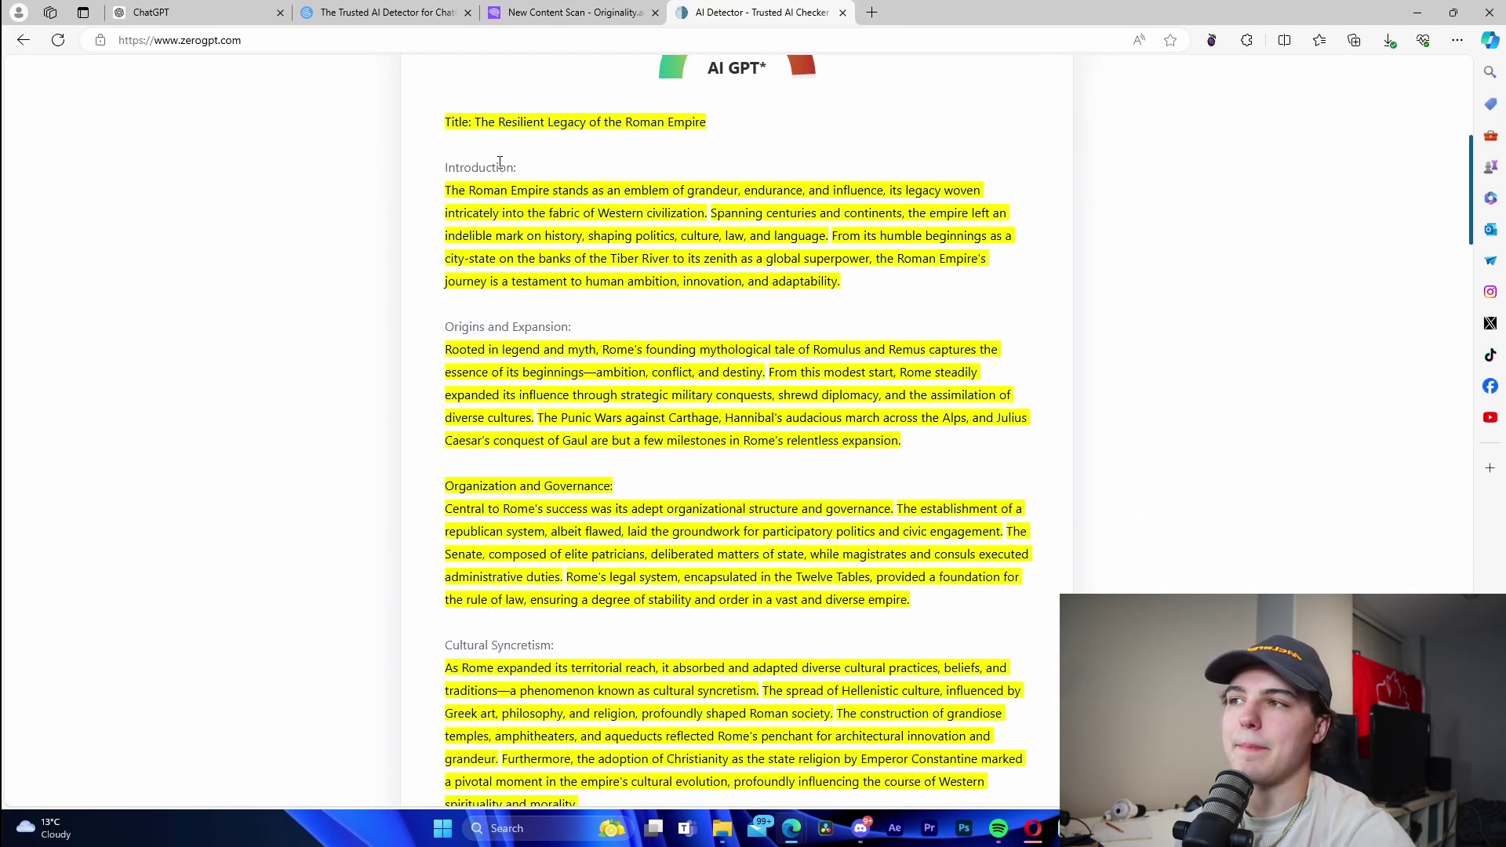
pyautogui.tripleClick(500, 168)
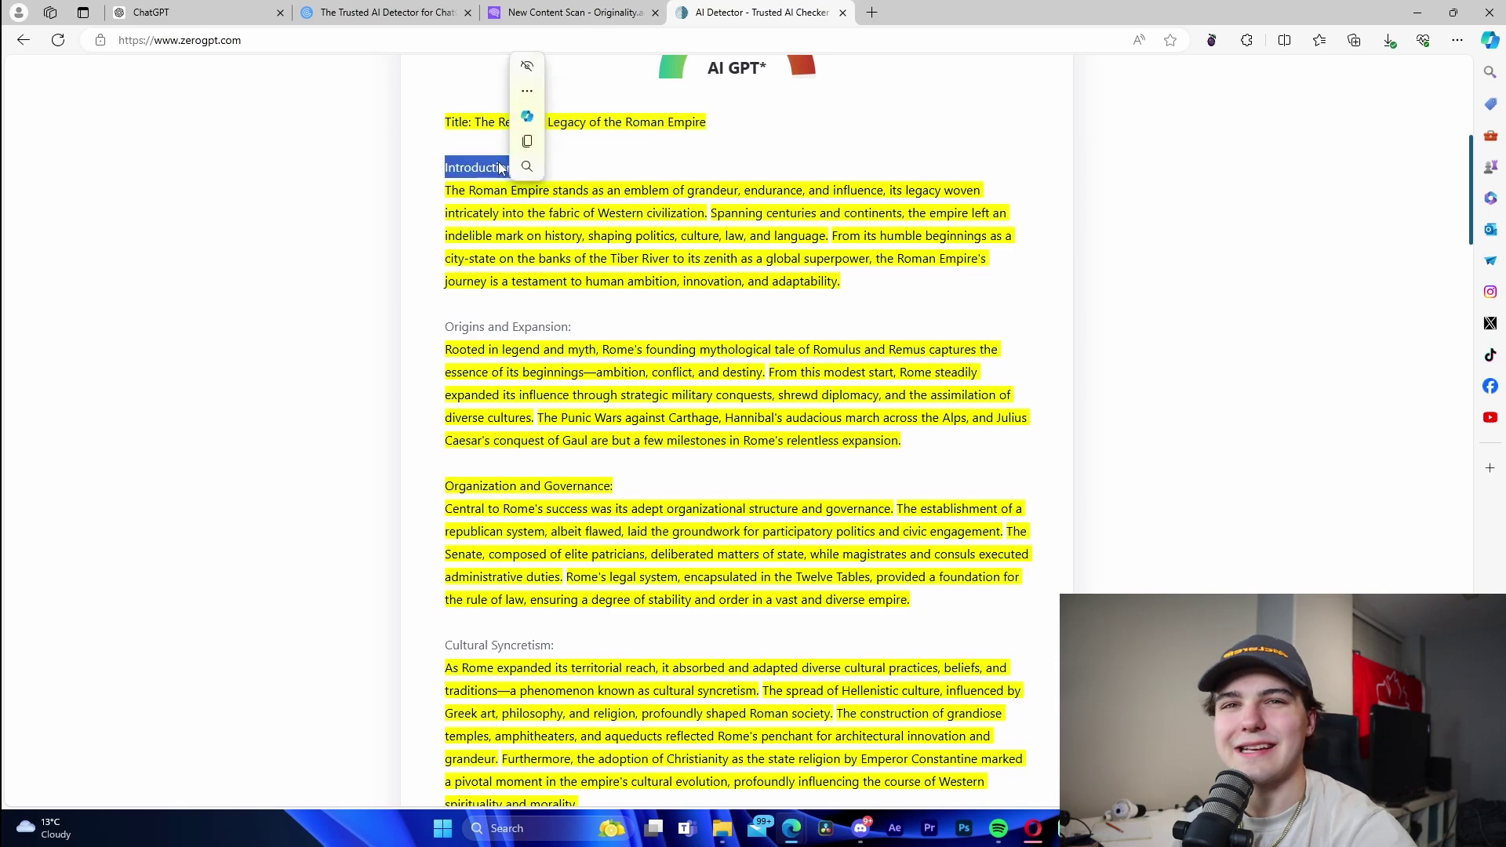
# Compare Originality.ai's 0% original, 100% AI score with the GPTZero and ZeroGPT verdicts.
pyautogui.click(562, 16)
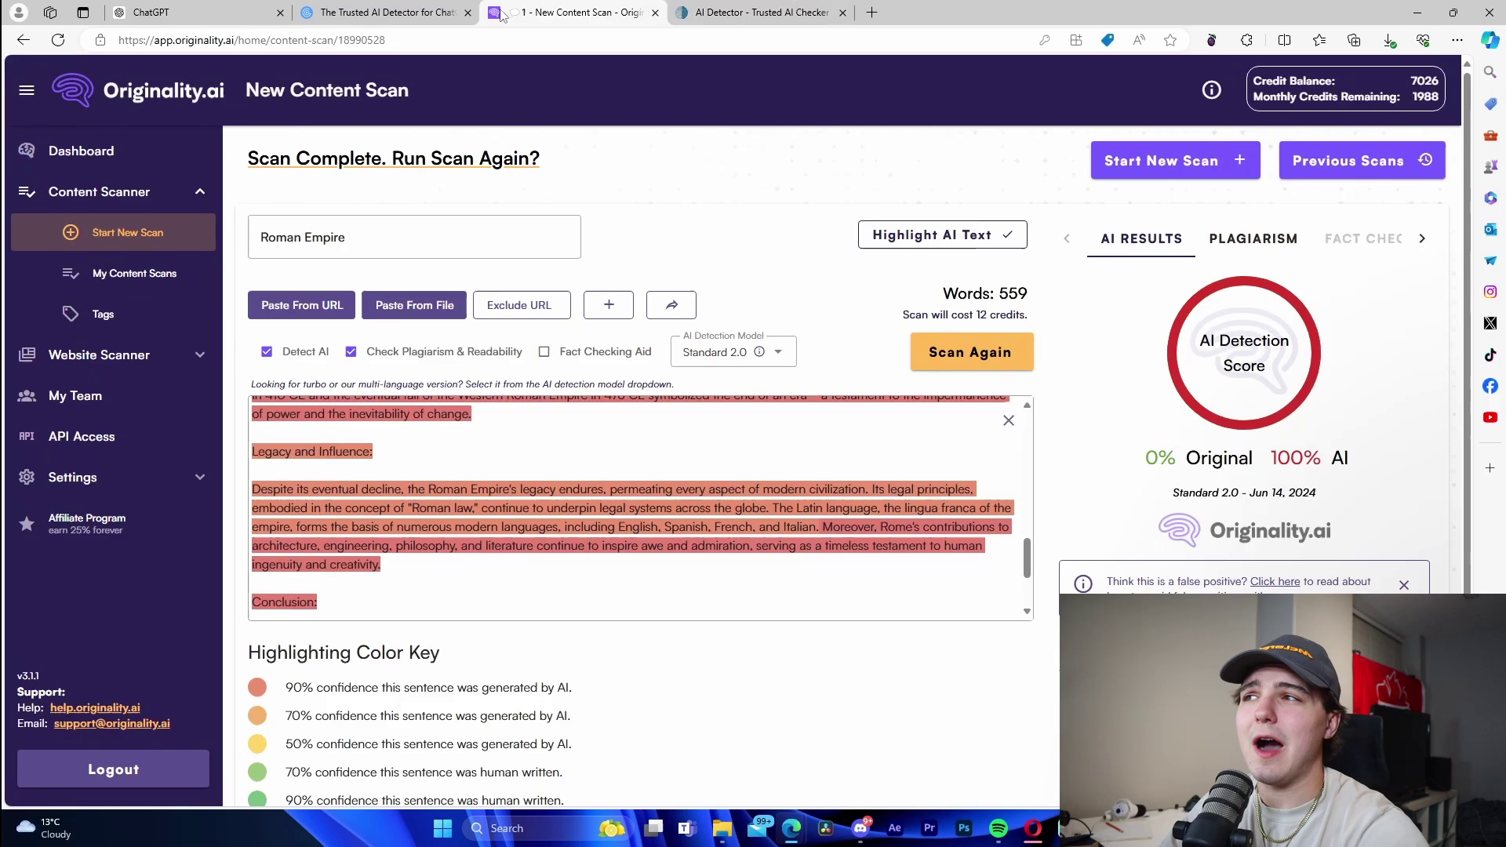
pyautogui.click(404, 9)
pyautogui.click(815, 12)
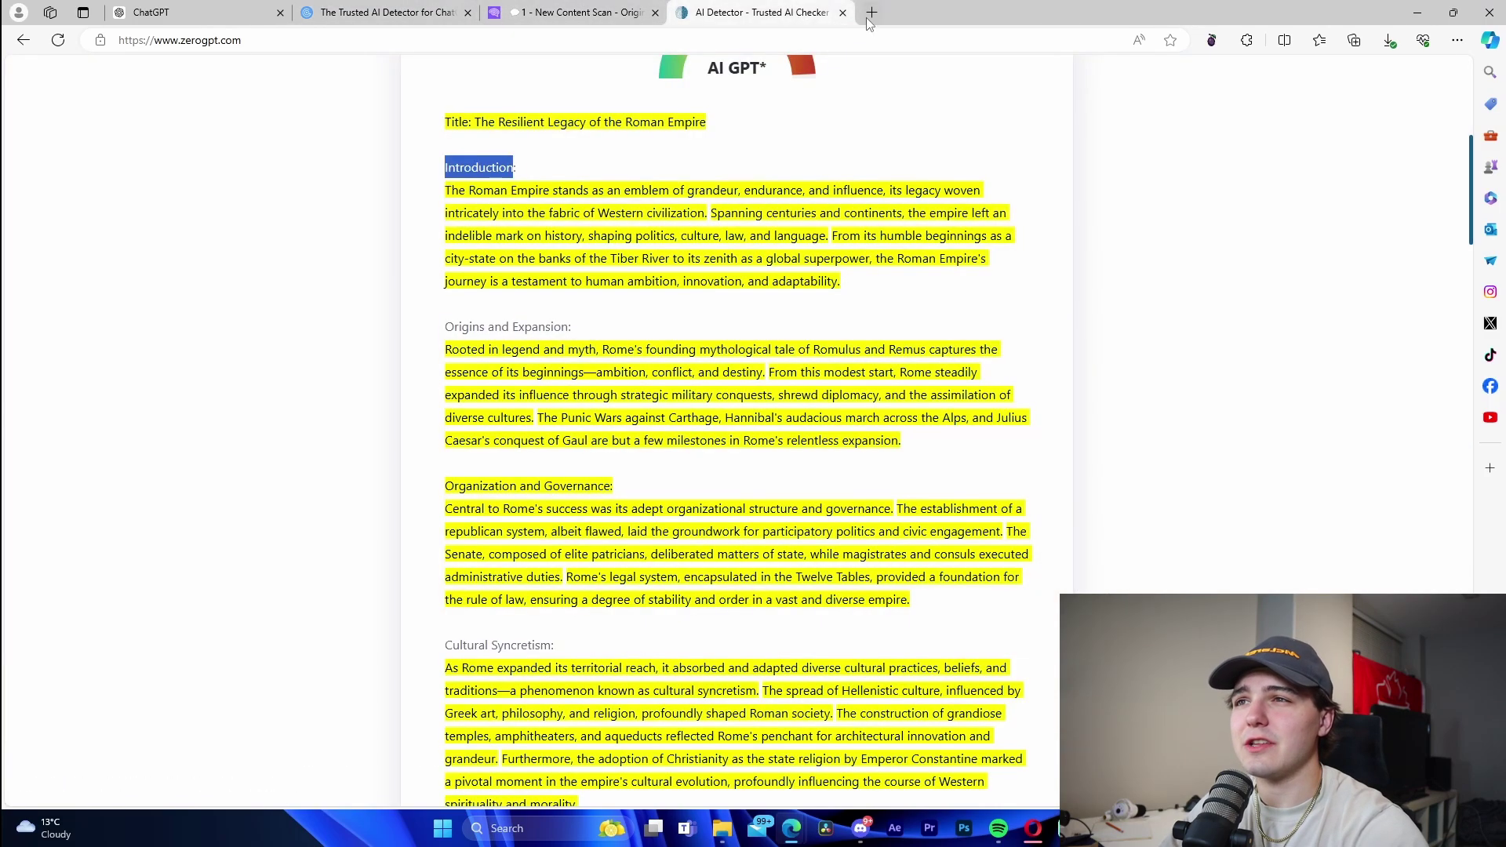
# Search Google for essayflow in a new tab and open EssayFlow's topic description box.
pyautogui.click(871, 12)
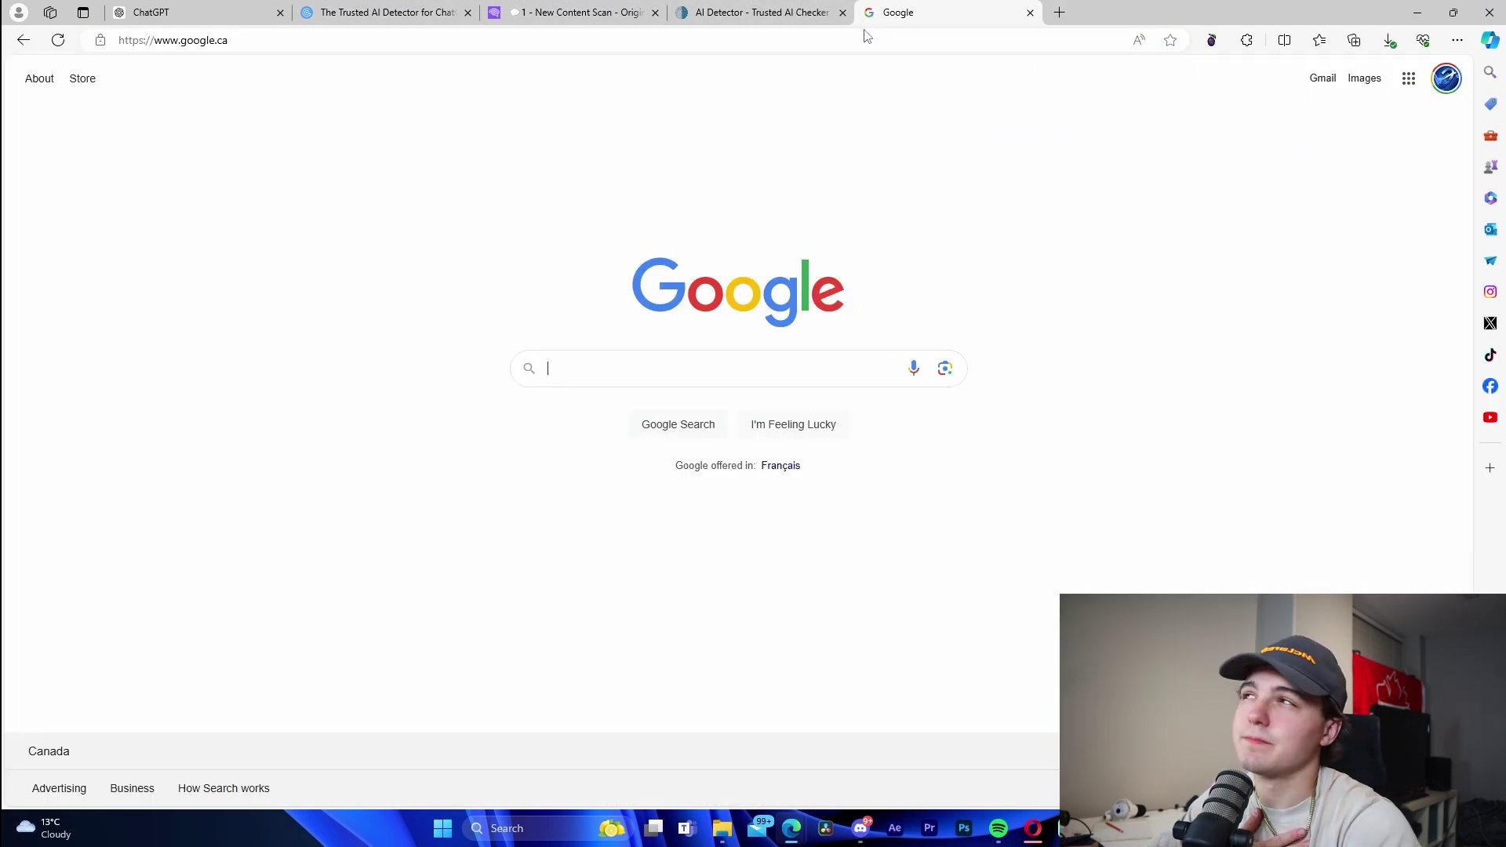
pyautogui.write('essay')
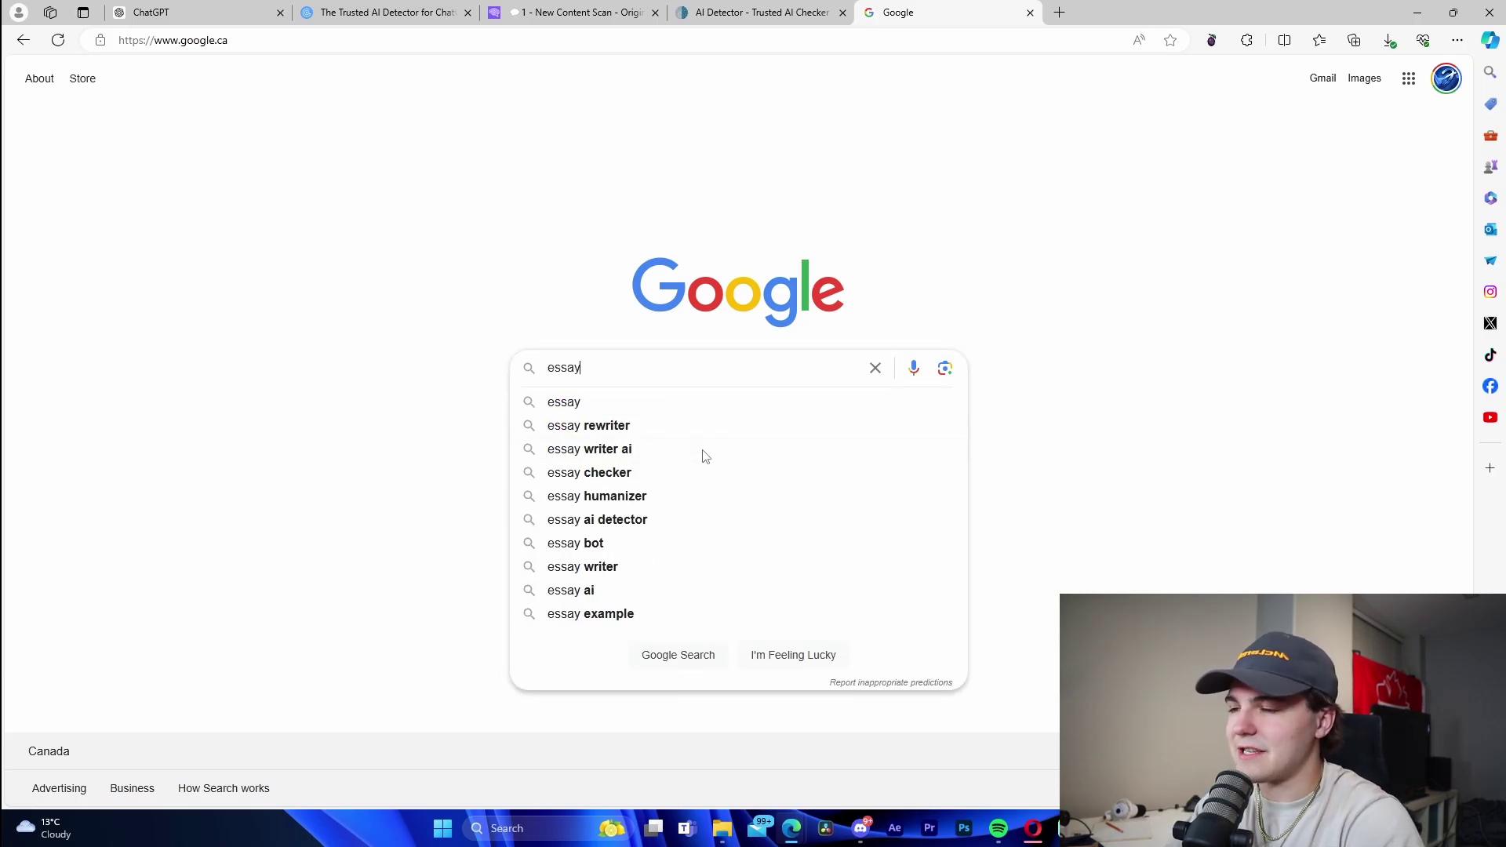
pyautogui.write('flow')
pyautogui.press('Return')
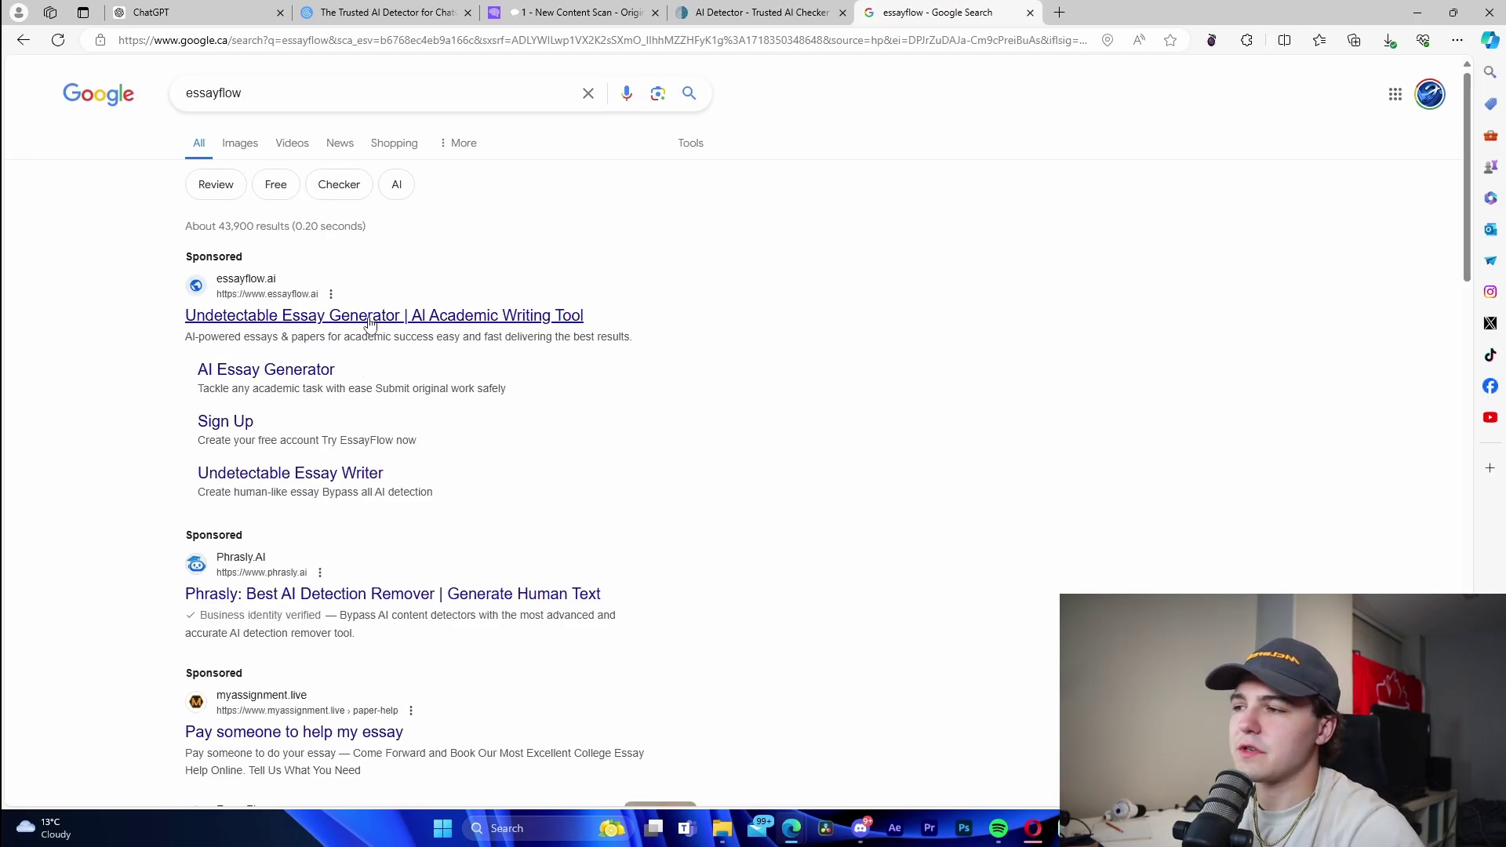
pyautogui.click(368, 317)
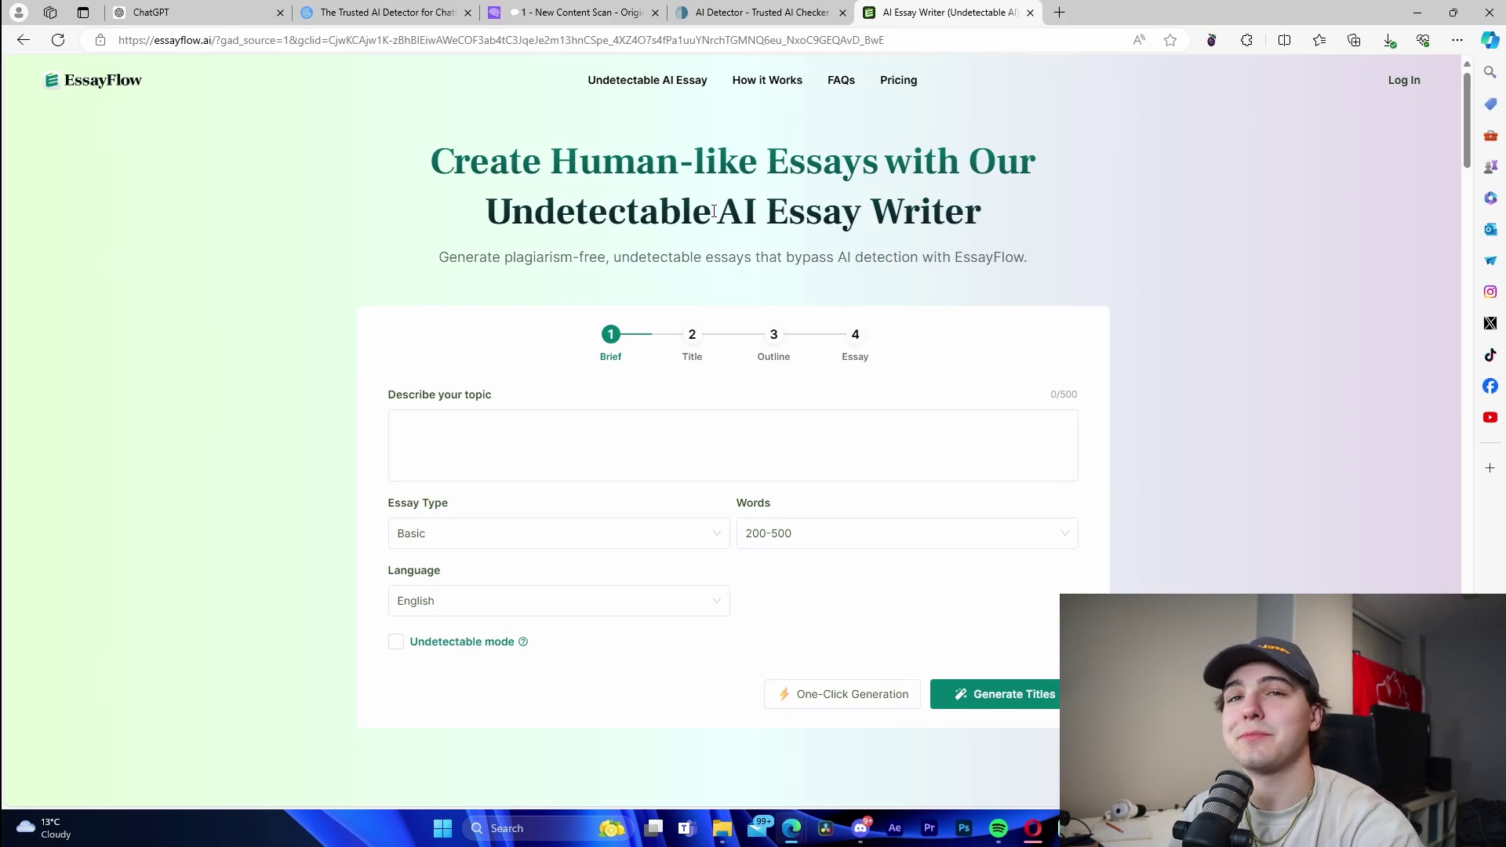
pyautogui.click(669, 430)
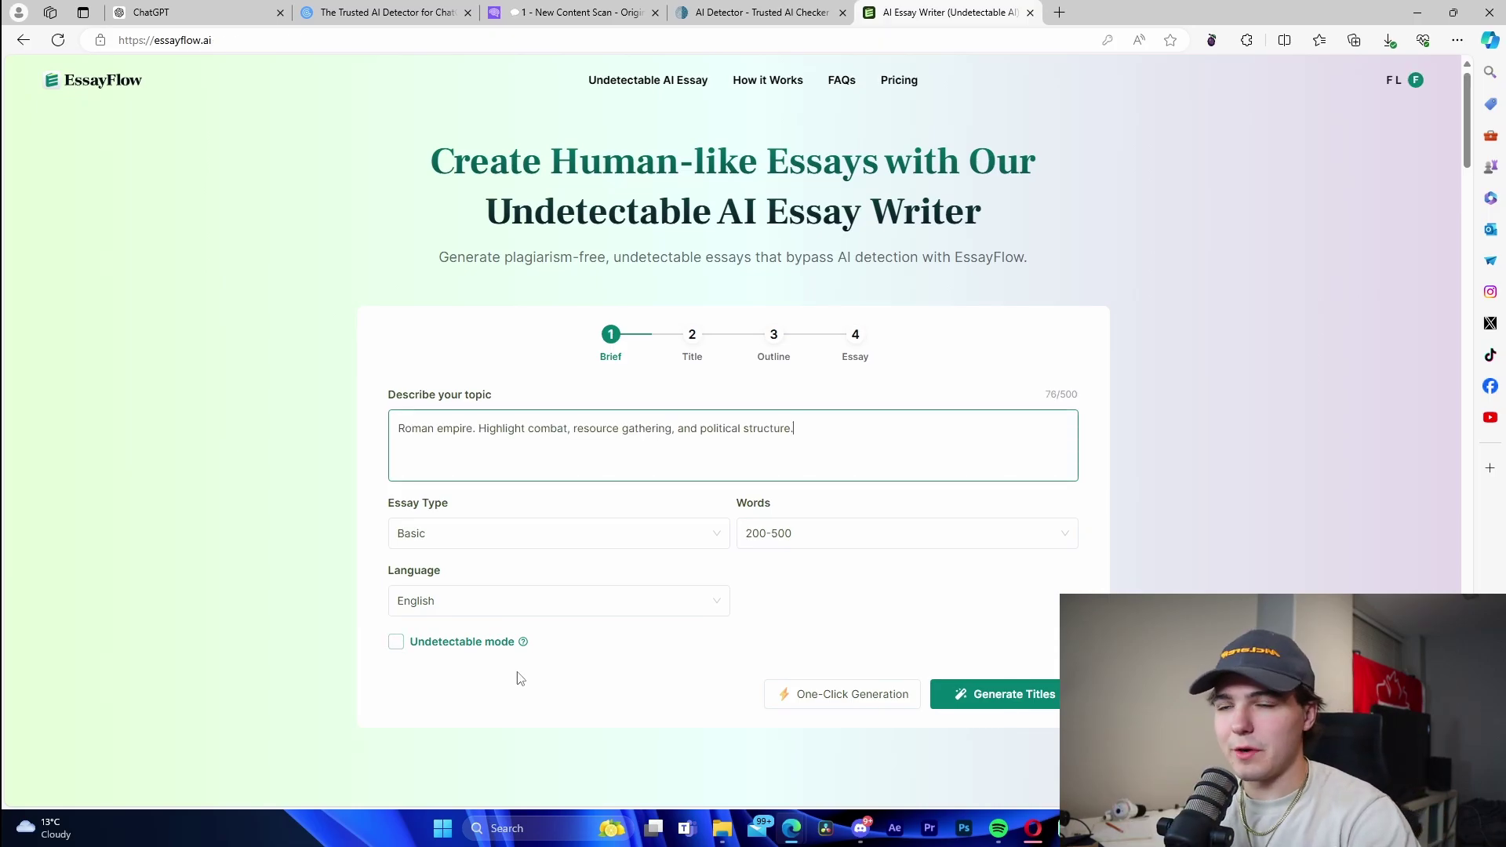
# Enter the Roman Empire combat, resources and politics topic, enable Undetectable mode and generate.
pyautogui.click(465, 681)
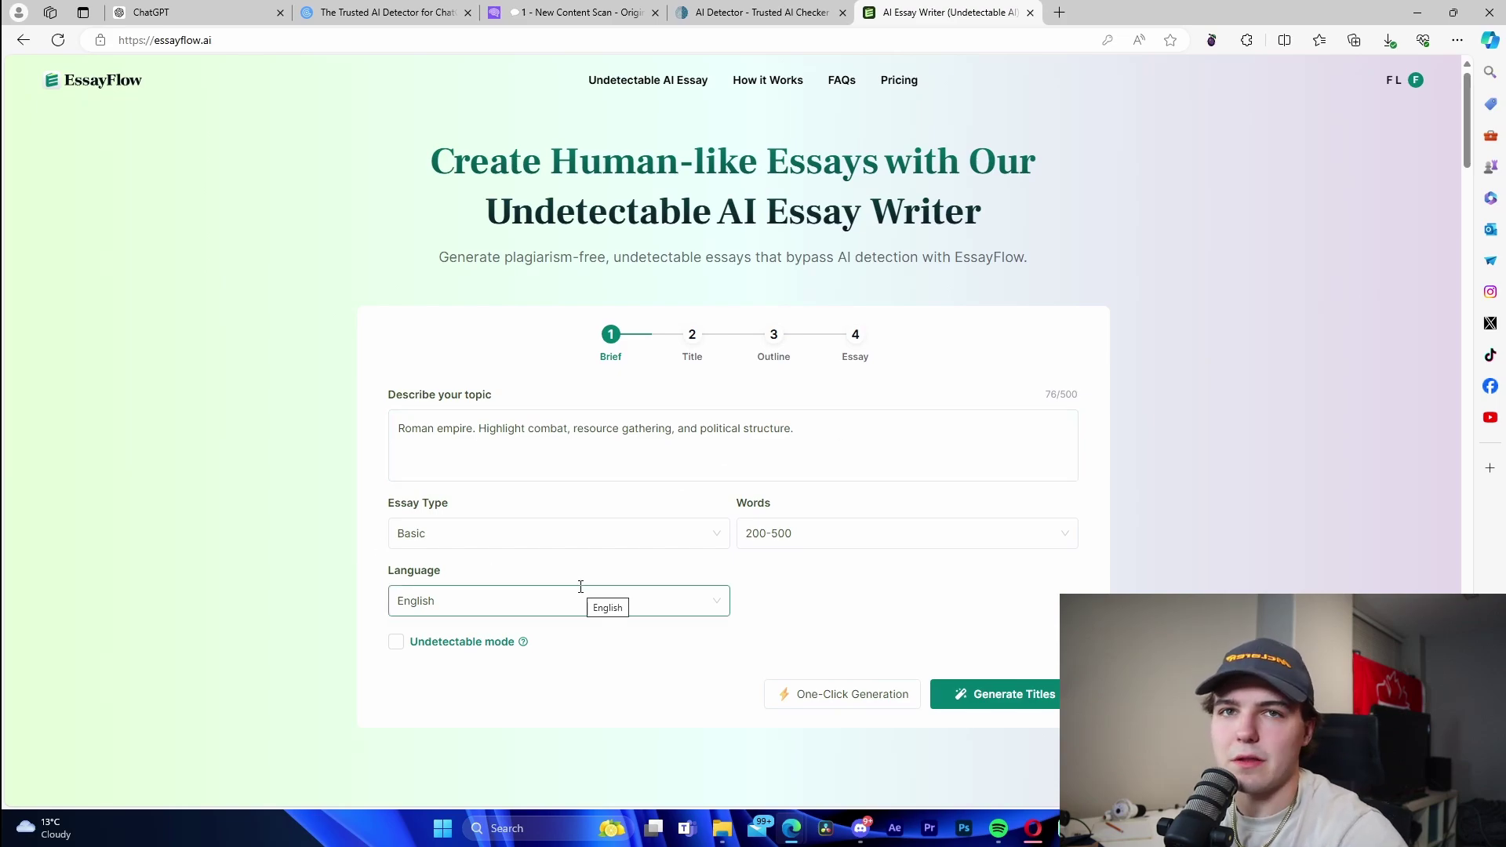
pyautogui.click(396, 642)
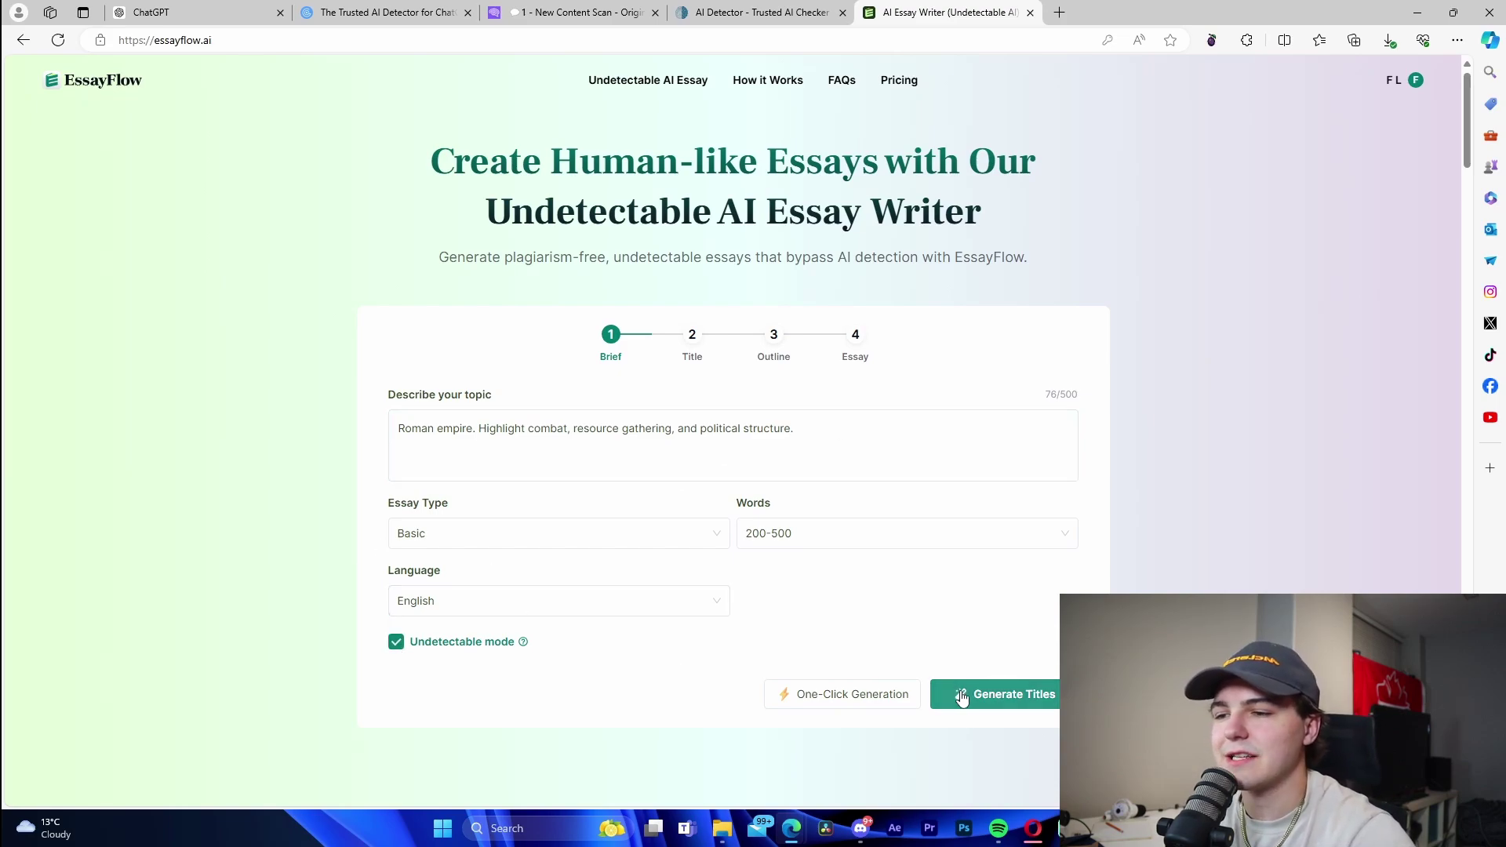
pyautogui.click(840, 698)
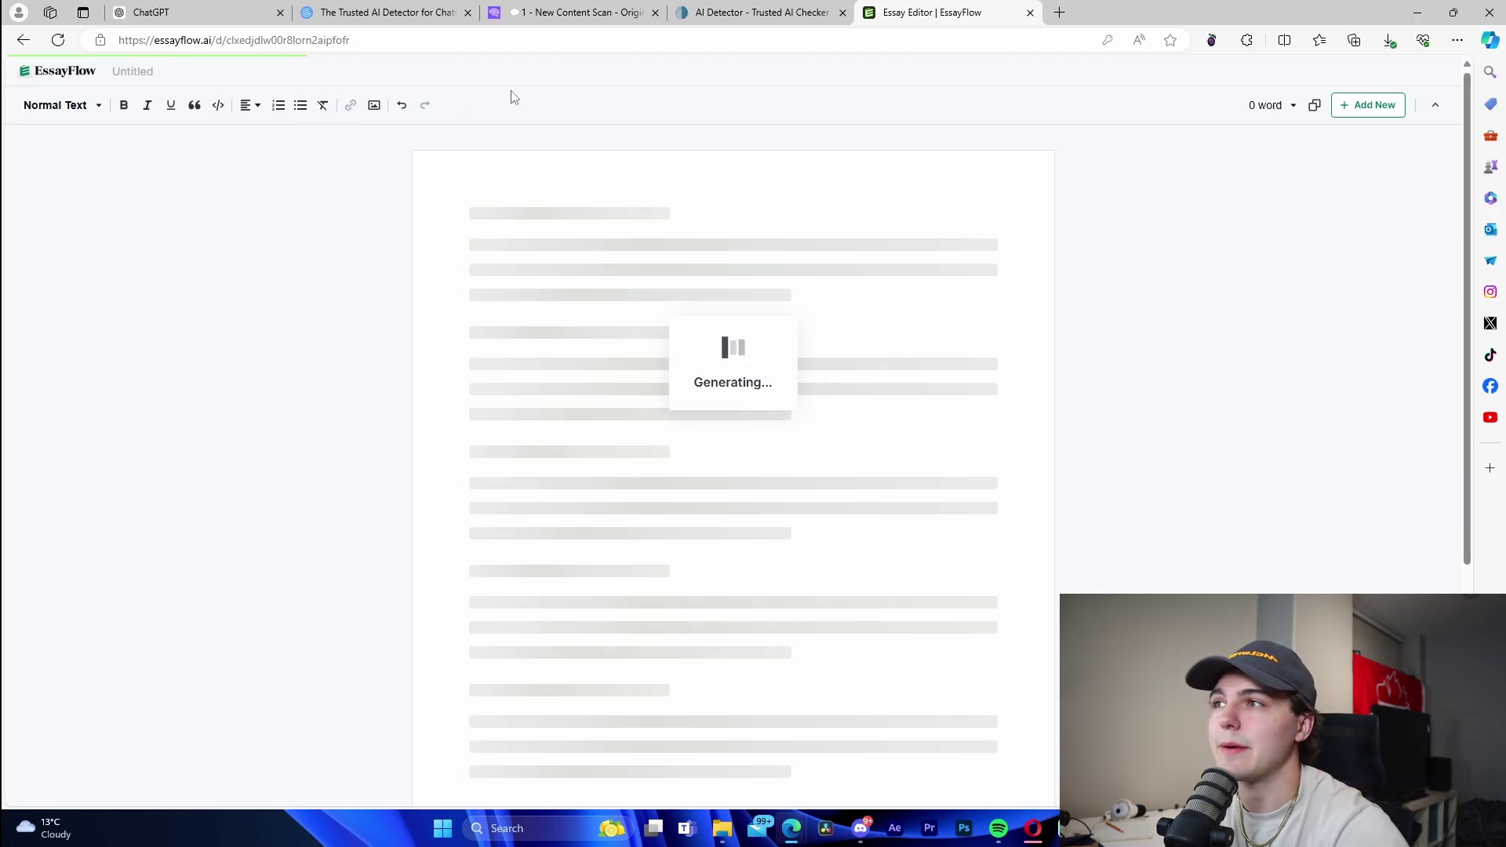
# Delete the old essay from GPTZero's text-entry box.
pyautogui.click(421, 14)
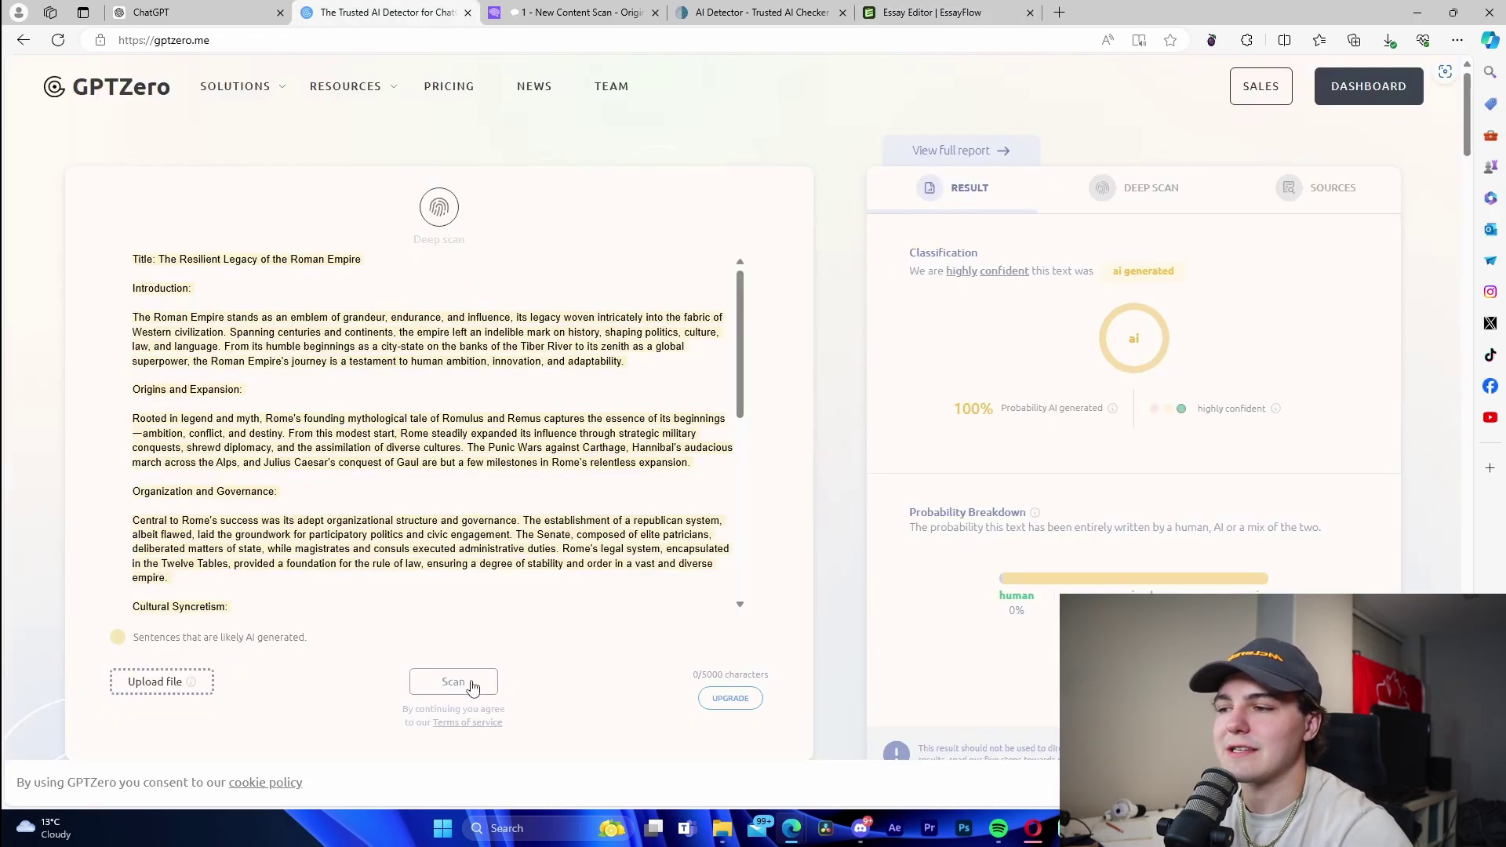
pyautogui.click(55, 86)
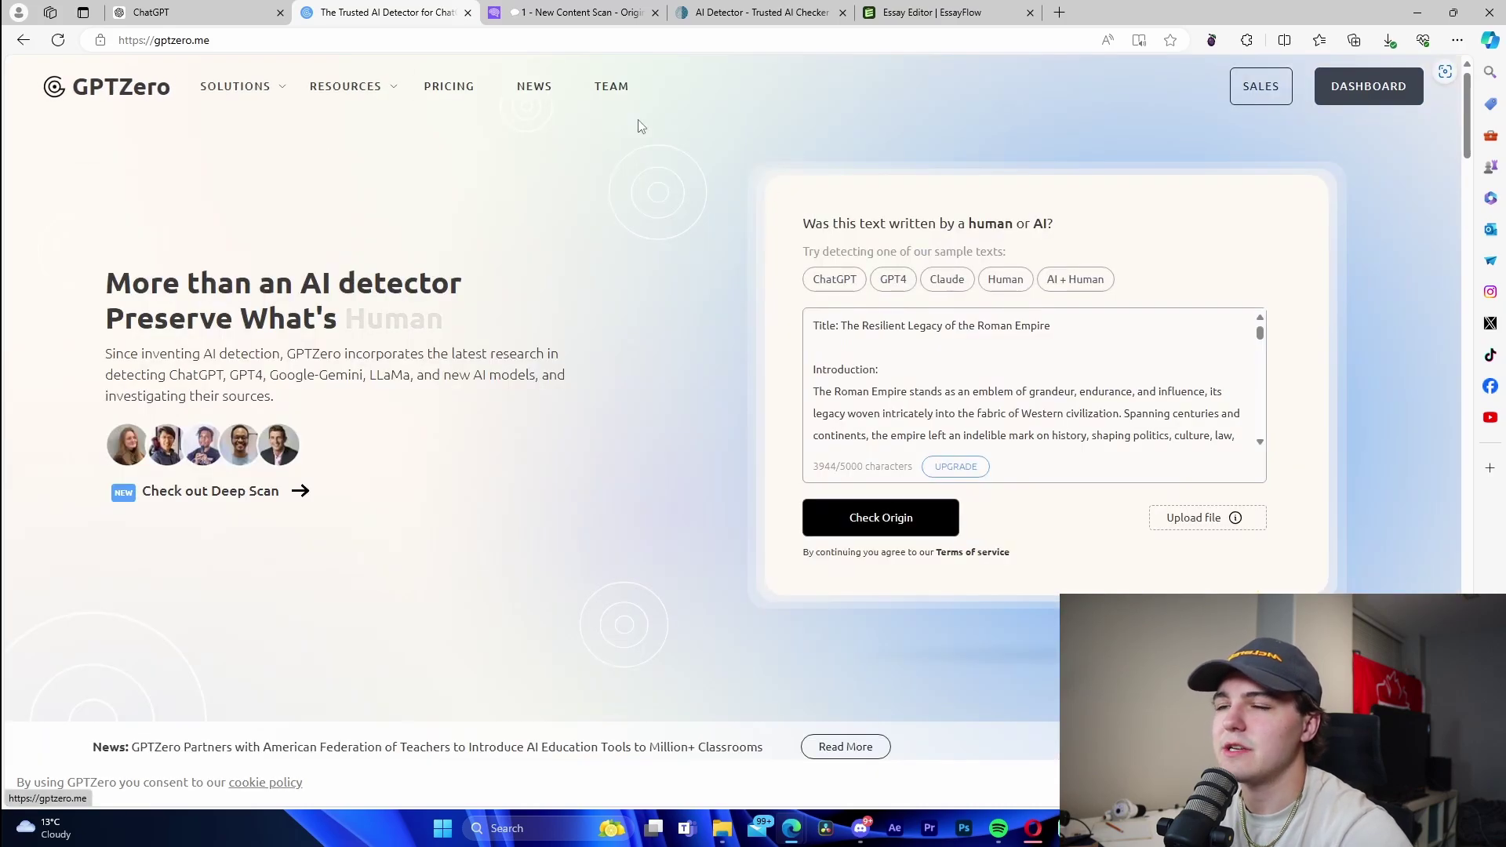
pyautogui.doubleClick(983, 436)
pyautogui.hotkey('ctrl', 'a')
pyautogui.press('BackSpace')
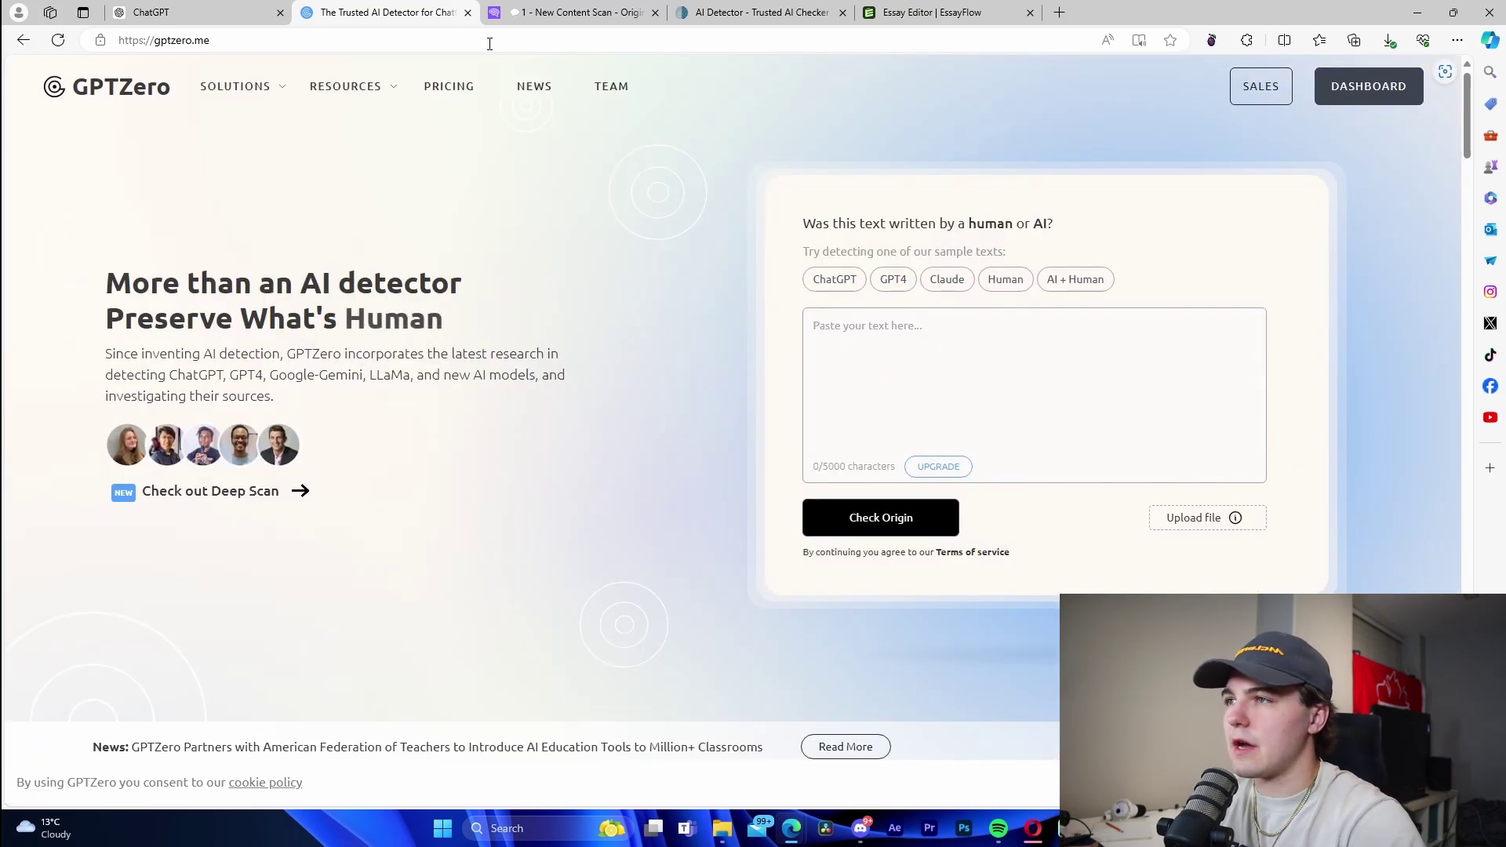
# Delete the old essay text from the Originality.ai scan box.
pyautogui.click(572, 12)
pyautogui.doubleClick(506, 507)
pyautogui.hotkey('ctrl', 'a')
pyautogui.press('BackSpace')
# Clear the old essay from ZeroGPT's text box.
pyautogui.click(753, 12)
pyautogui.hotkey('ctrl', 'a')
pyautogui.scroll(3, 698, 361)
pyautogui.scroll(3, 1117, 327)
pyautogui.click(731, 314)
pyautogui.hotkey('ctrl', 'a')
pyautogui.press('BackSpace')
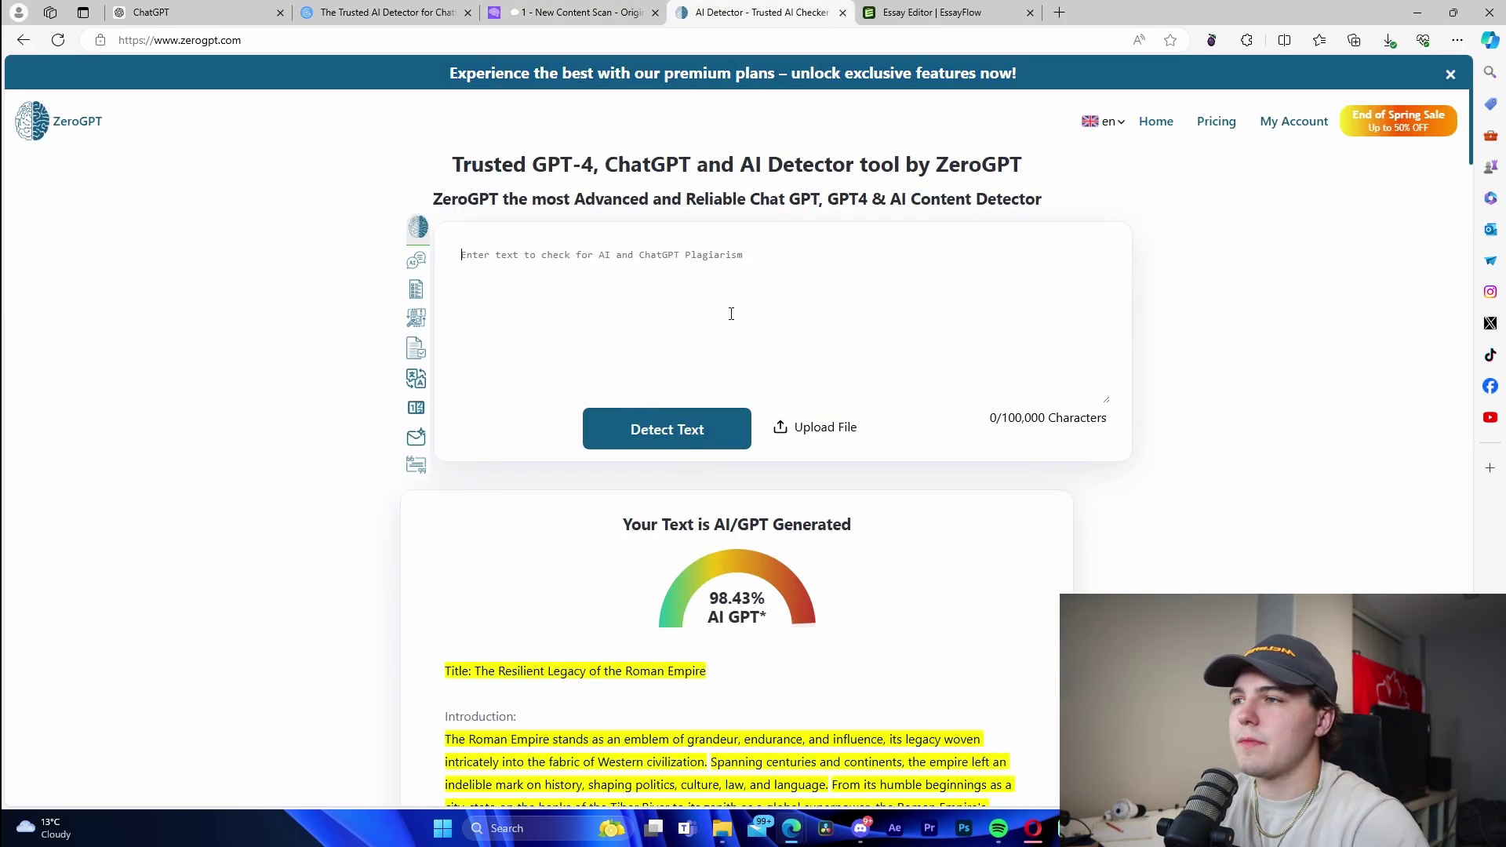
pyautogui.click(384, 14)
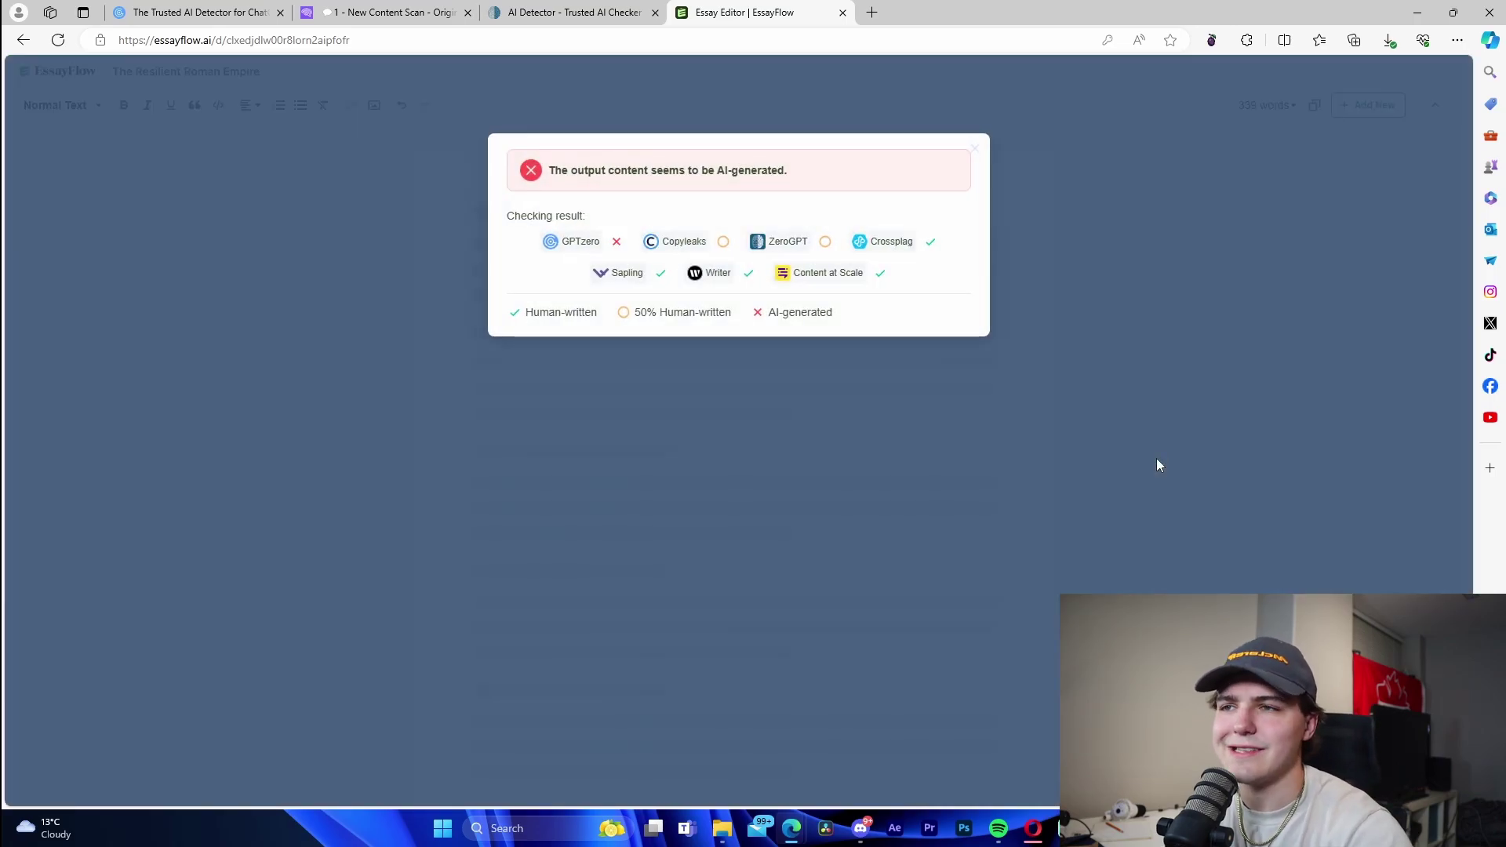
# Close the AI-generated verdict and look over the 339-word 'The Resilient Roman Empire' essay.
pyautogui.click(975, 148)
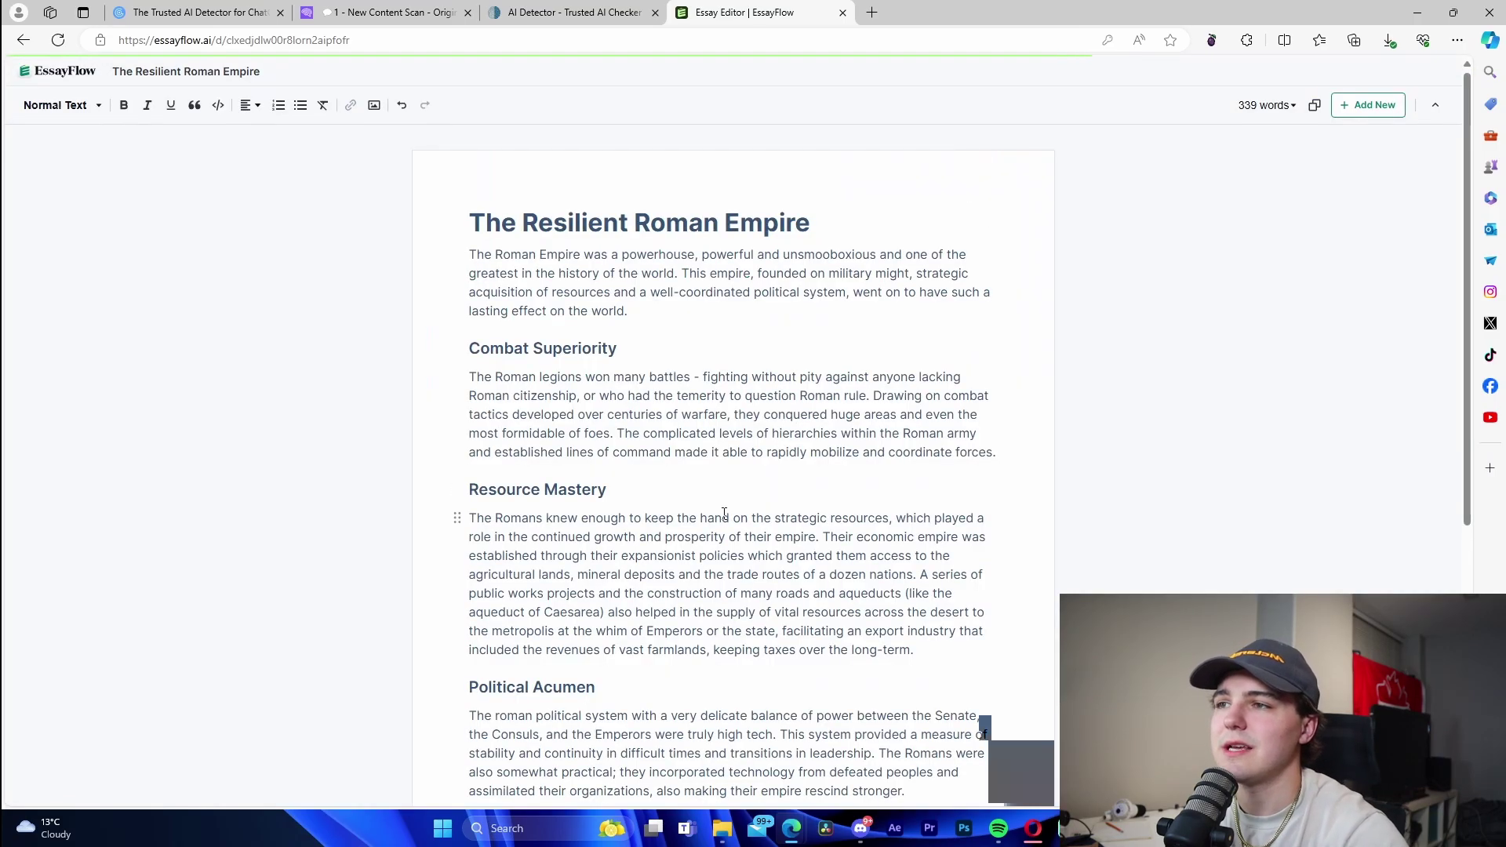
pyautogui.scroll(-5, 718, 525)
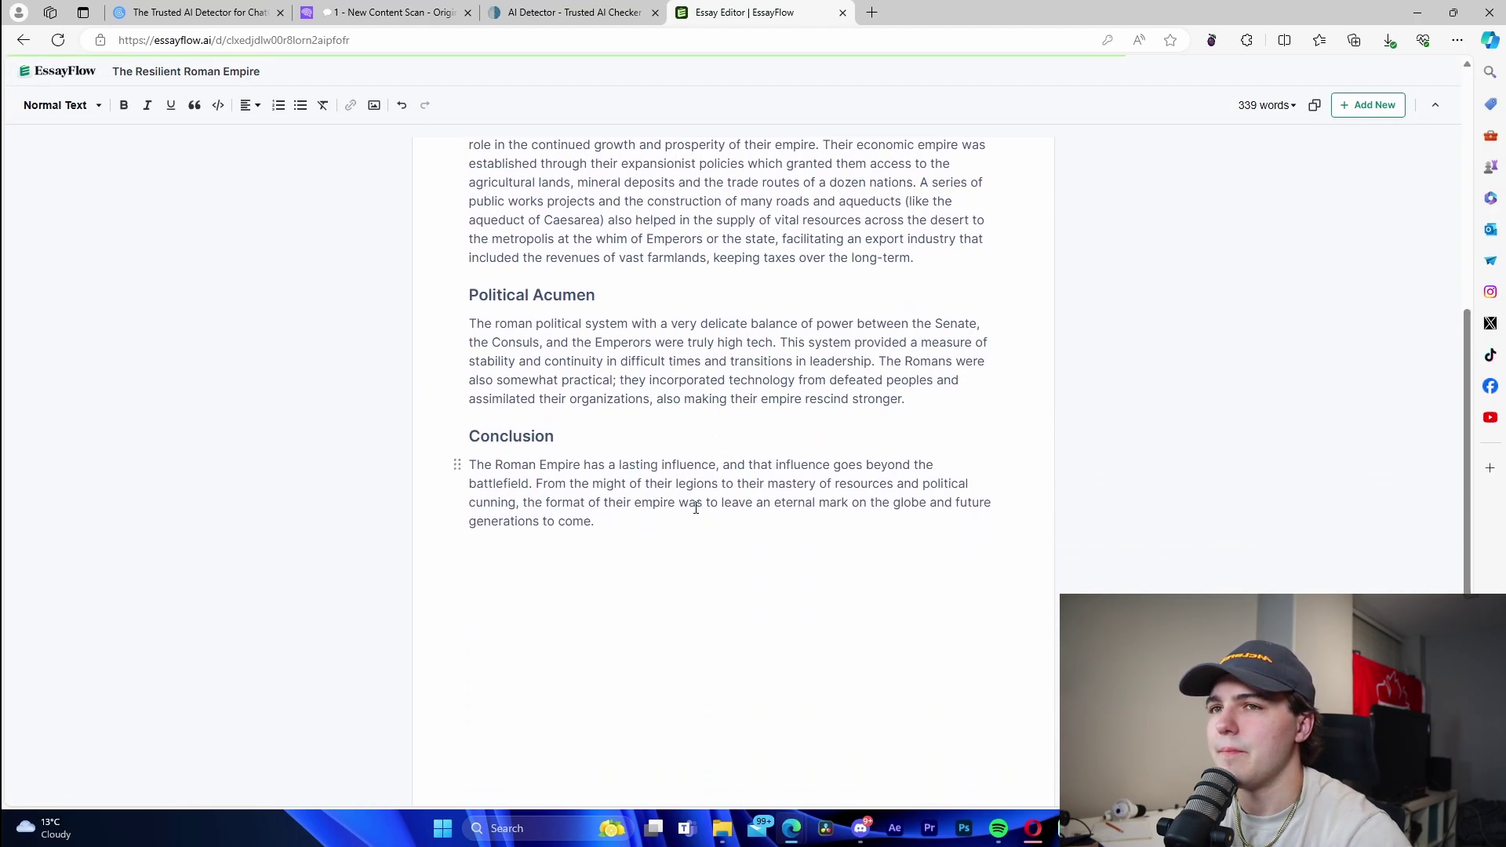
pyautogui.scroll(5, 769, 471)
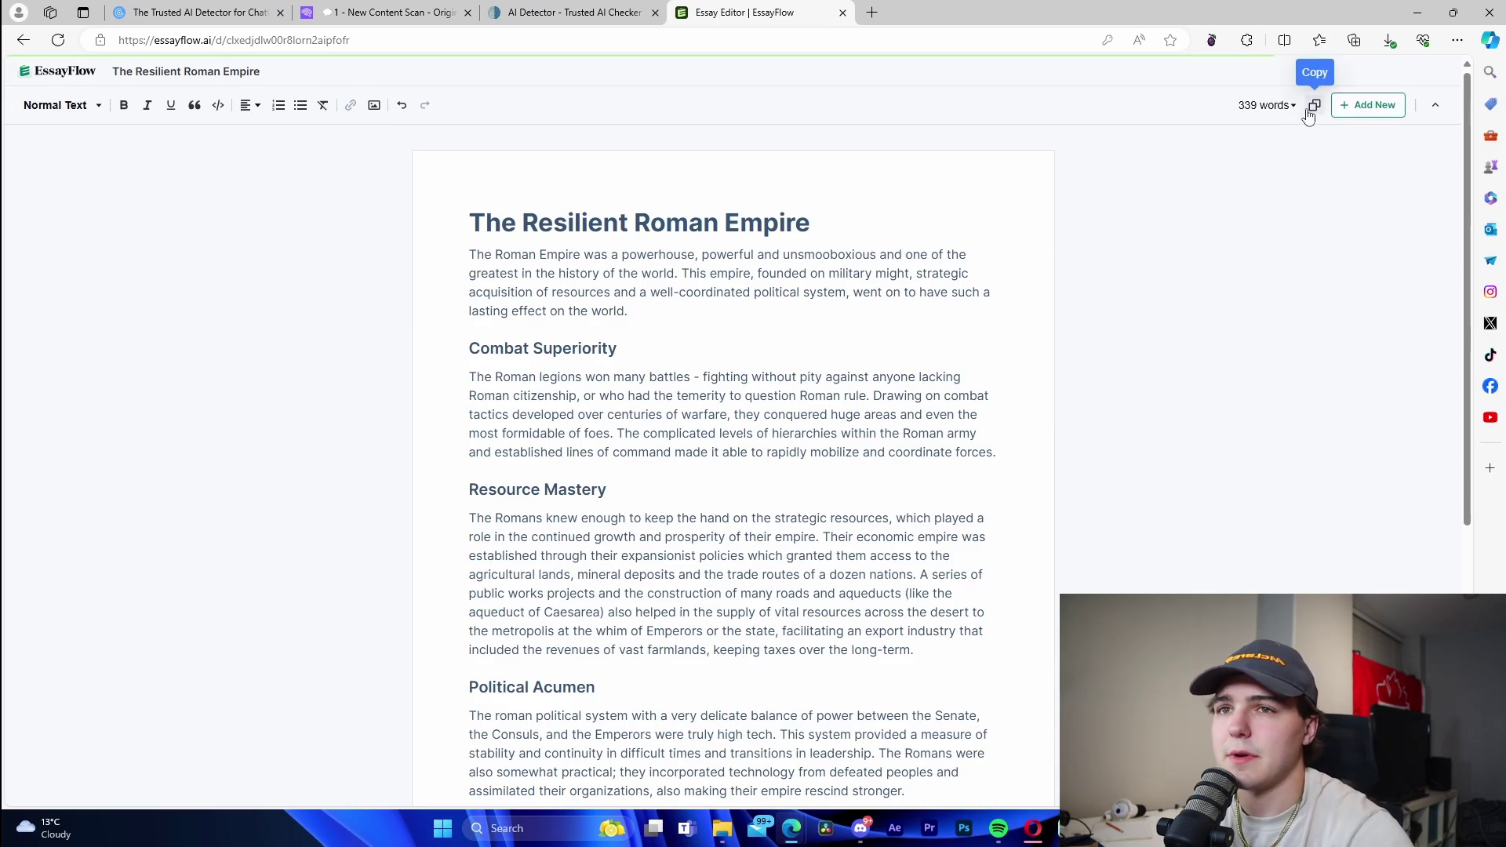
# Return to the brief and describe the Roman Empire's changing political structure as the topic.
pyautogui.click(22, 40)
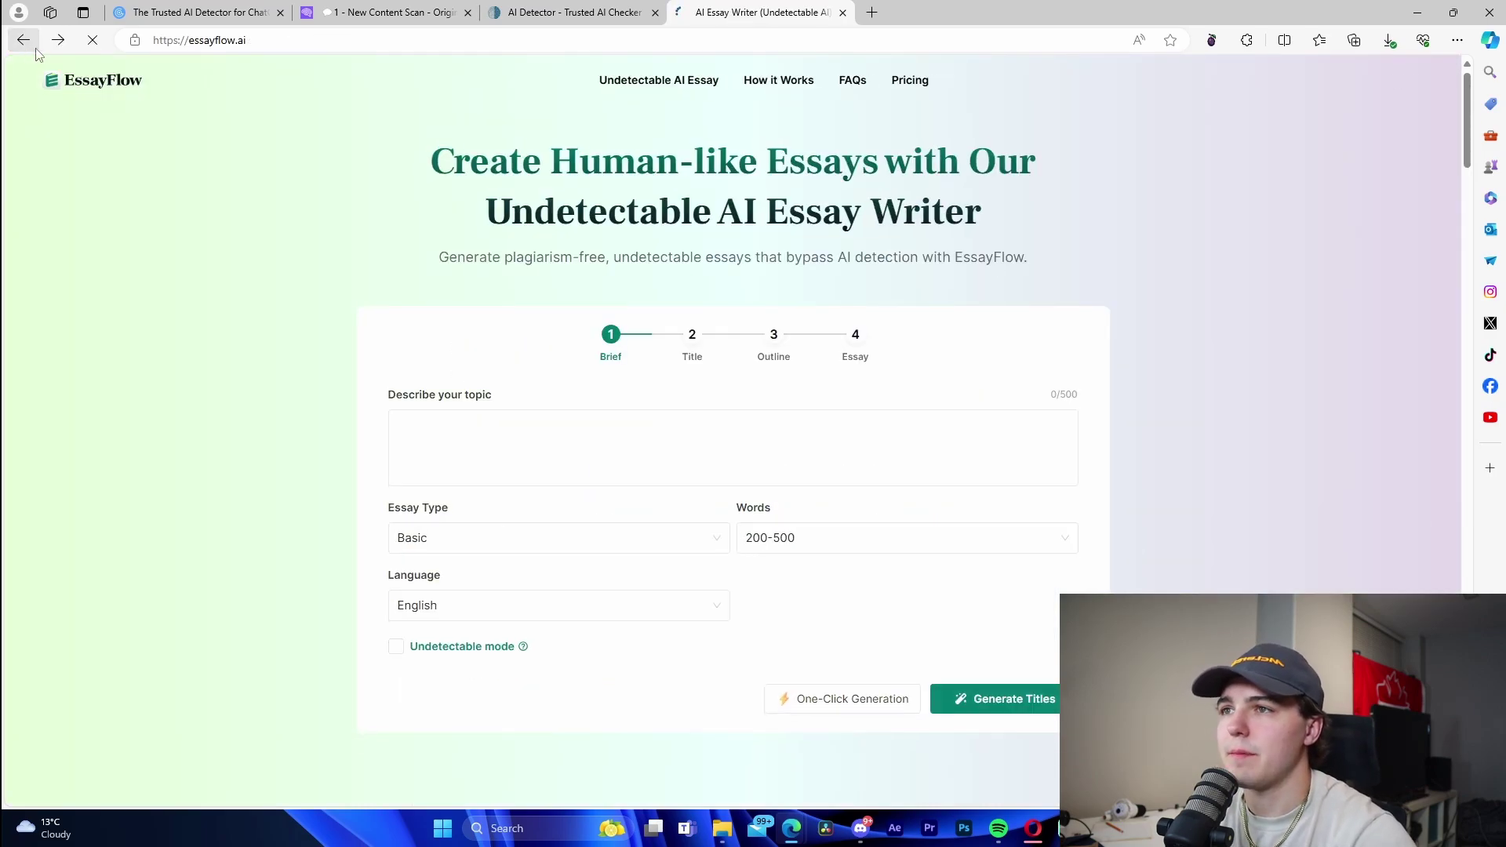
pyautogui.click(515, 437)
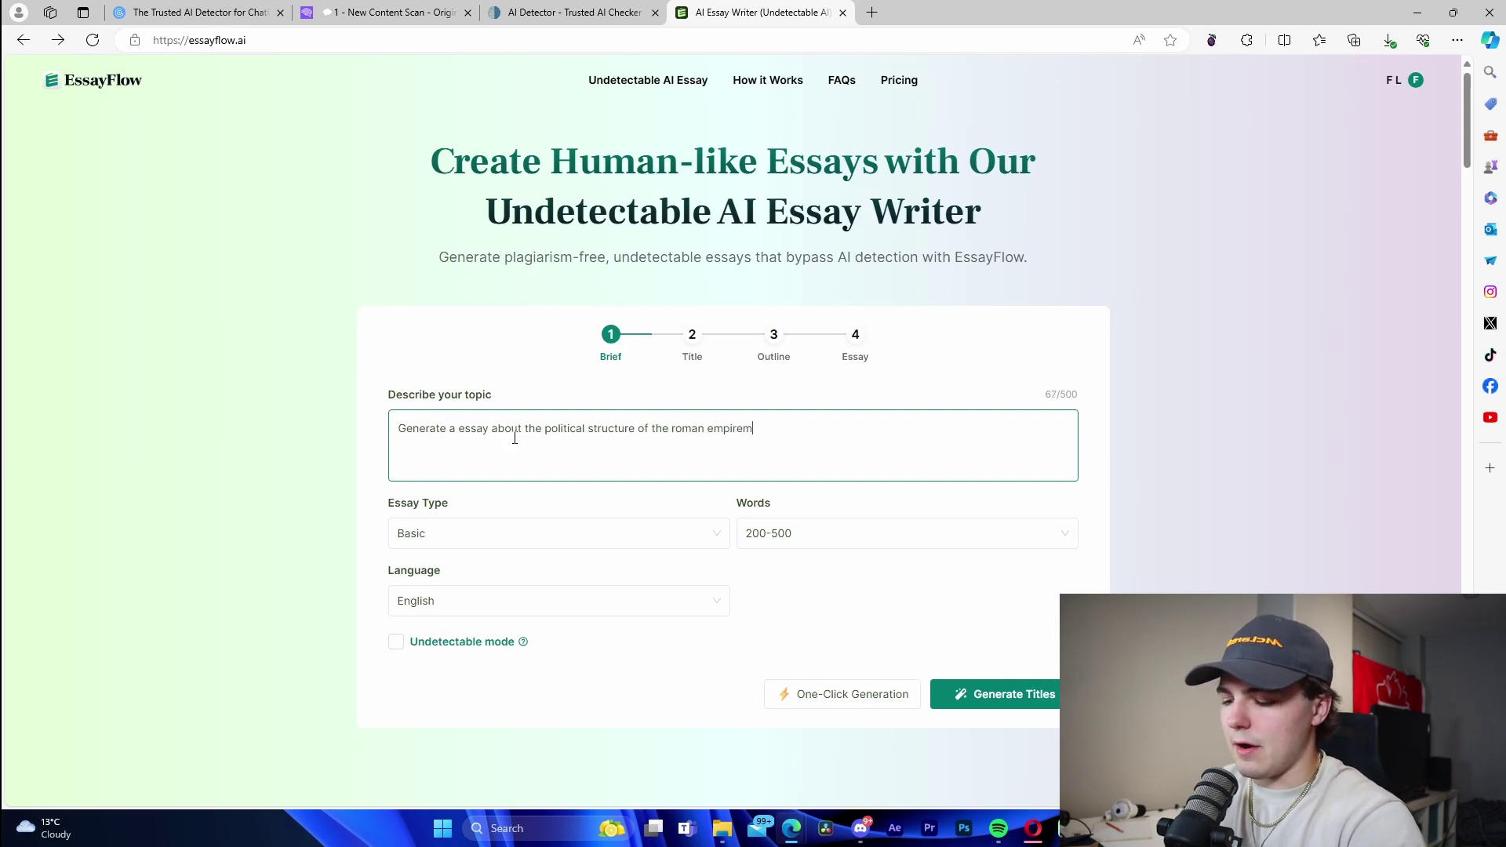
pyautogui.press('BackSpace')
pyautogui.write(', and how it progressively changed.')
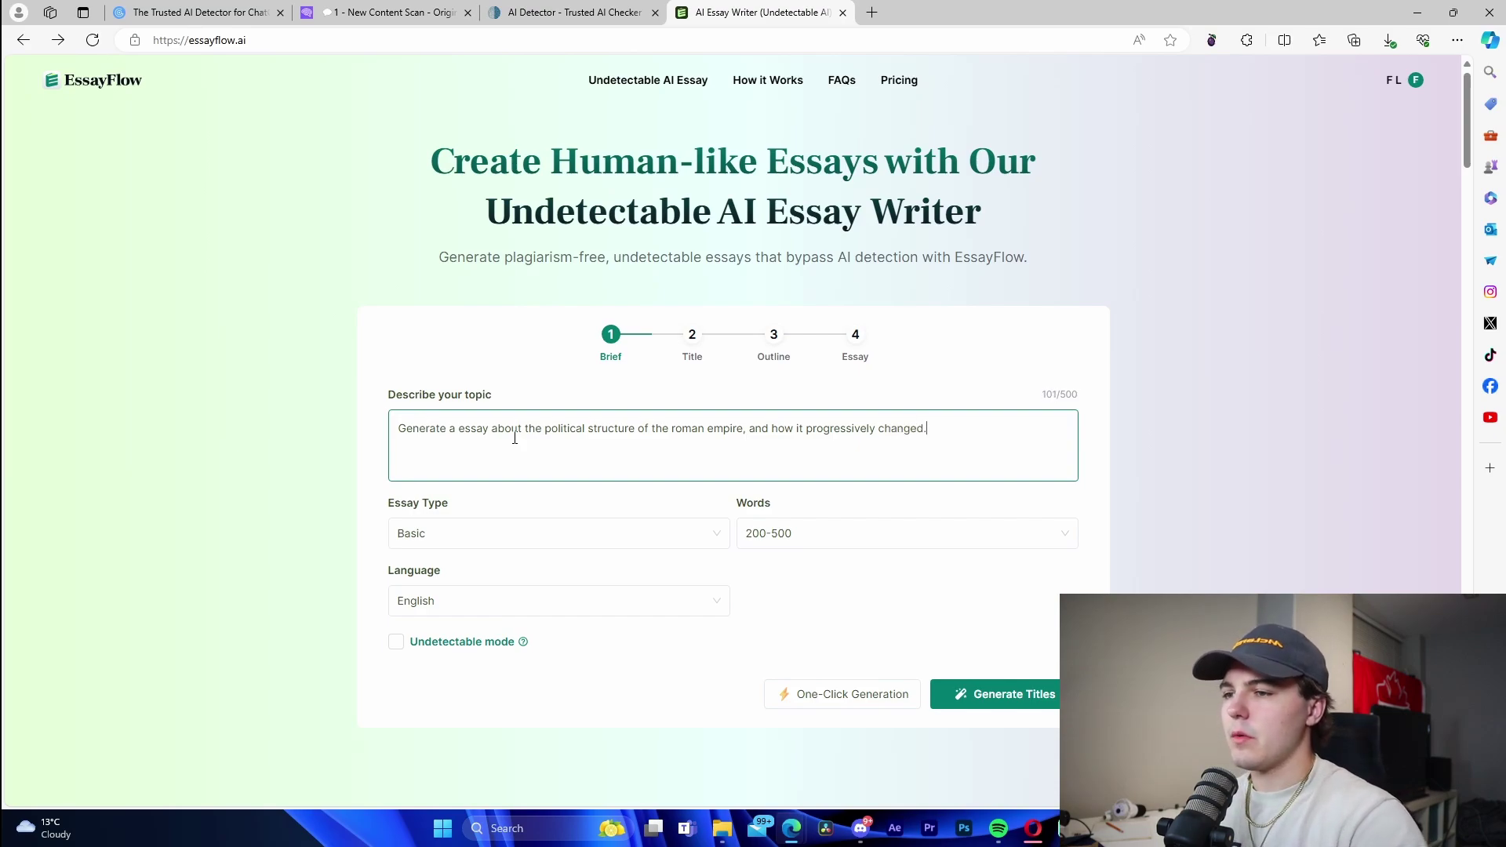
# Set length to 500-800 words, enable Undetectable mode and generate the essay.
pyautogui.click(779, 533)
pyautogui.click(786, 605)
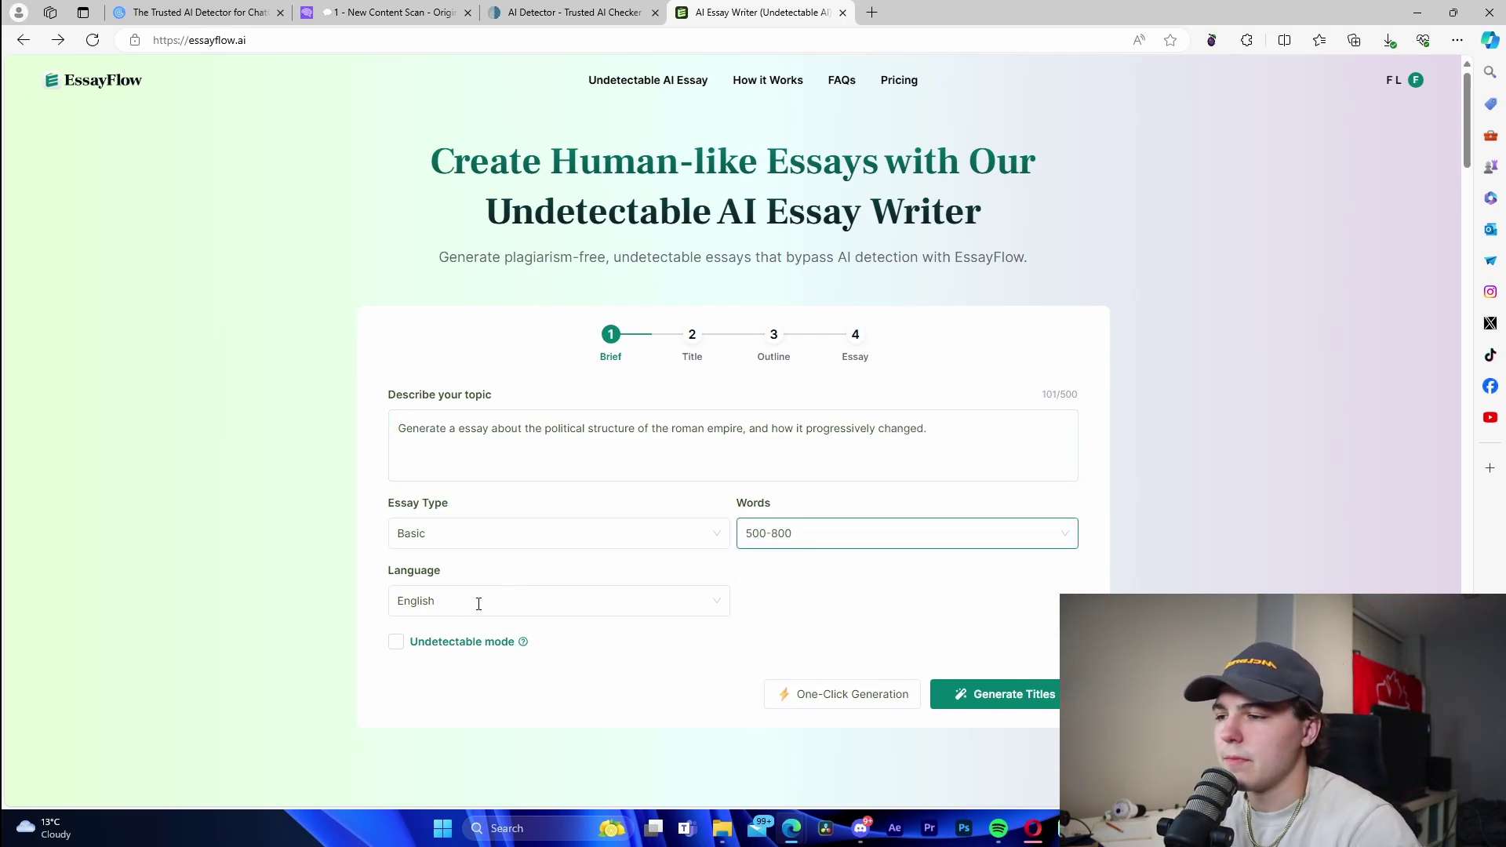
pyautogui.click(405, 644)
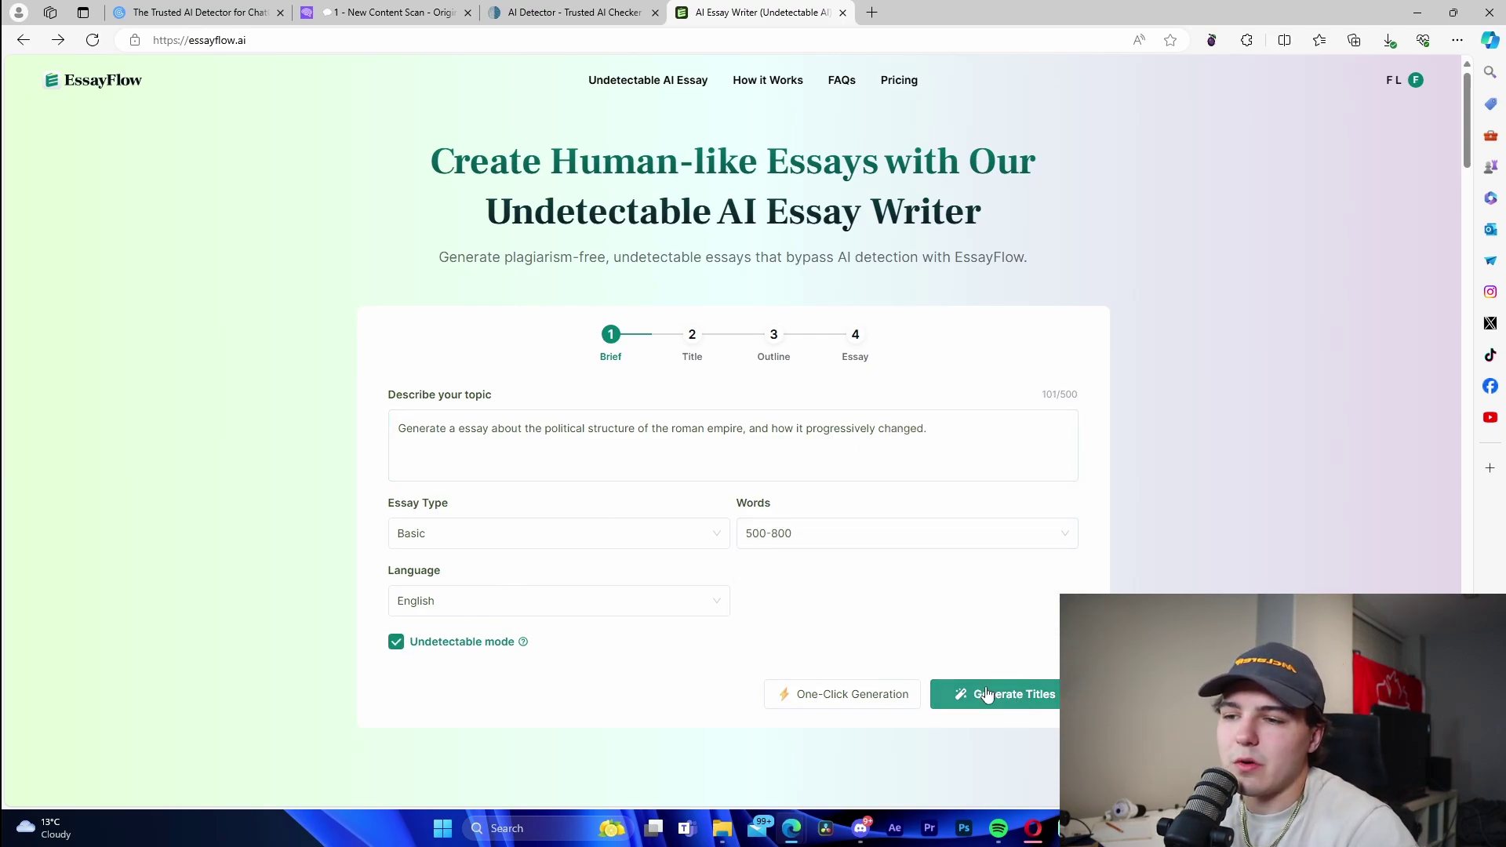
pyautogui.click(849, 695)
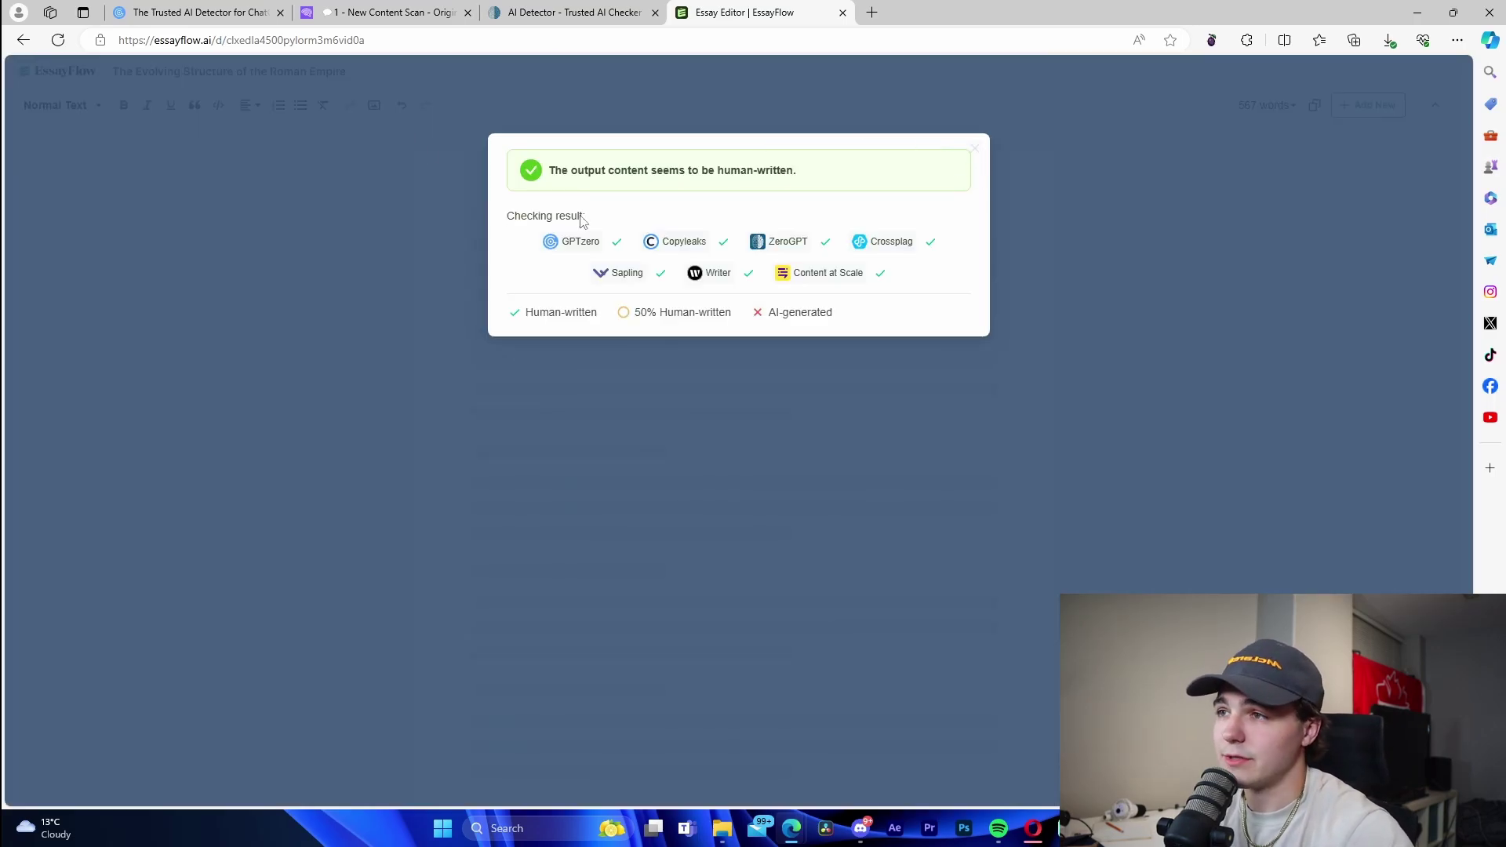
# Copy the new EssayFlow essay and paste it into GPTZero, Originality.ai and ZeroGPT.
pyautogui.click(971, 154)
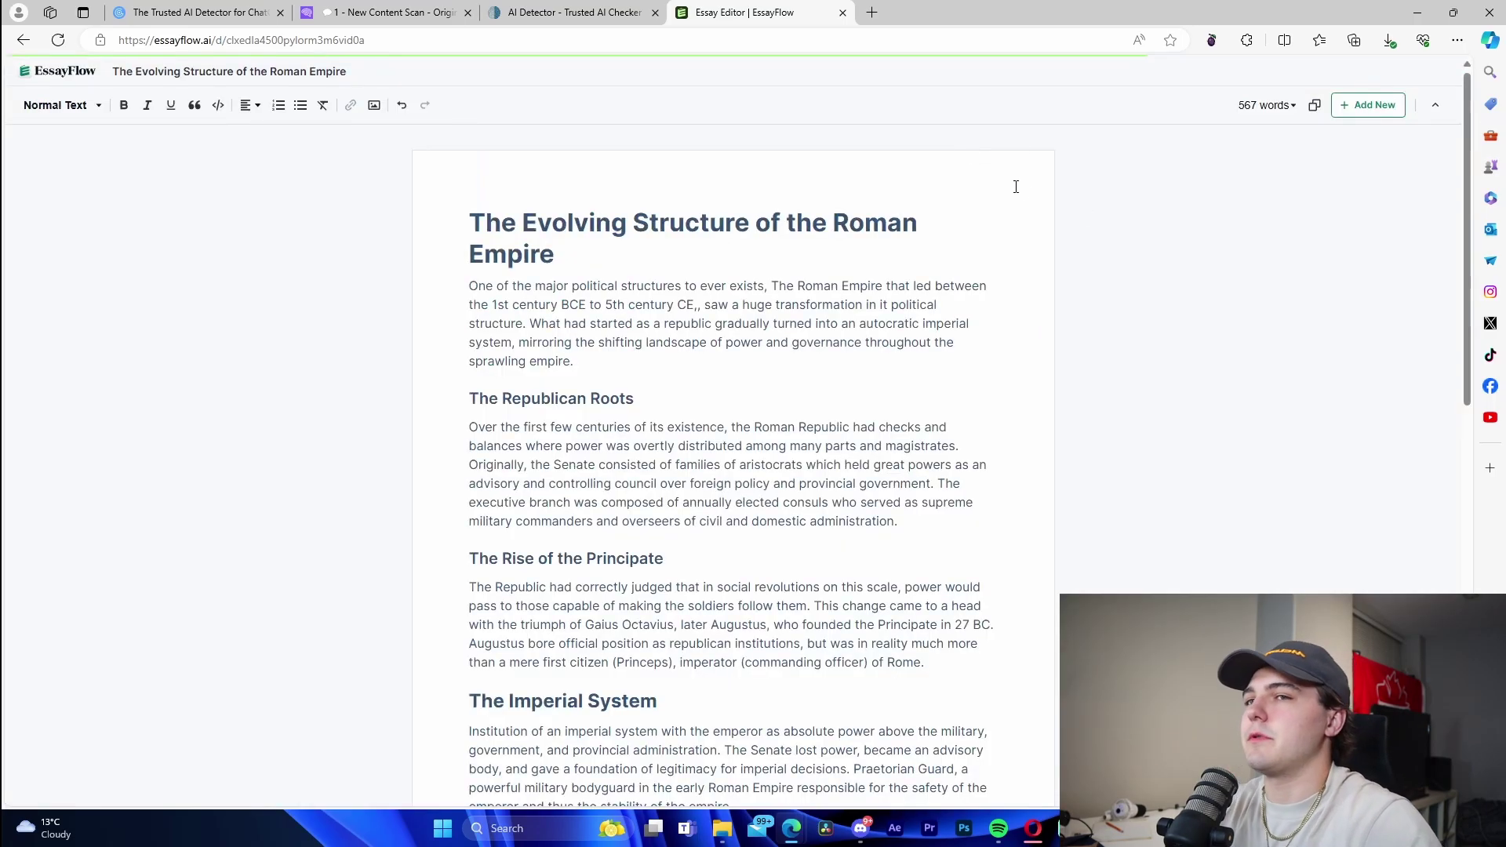
pyautogui.click(1314, 105)
pyautogui.click(196, 12)
pyautogui.click(914, 374)
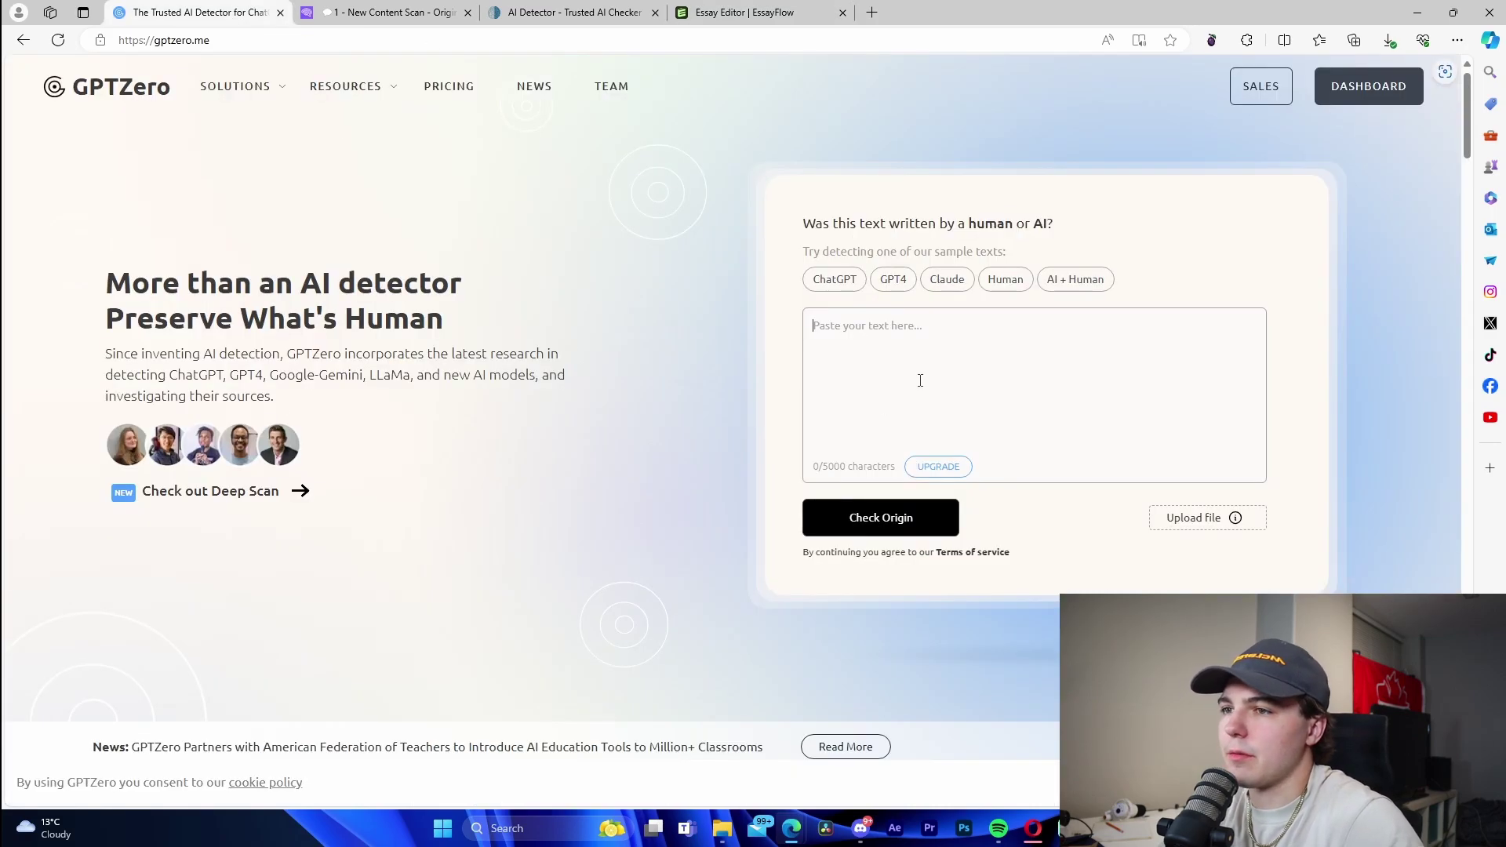
pyautogui.hotkey('ctrl', 'v')
pyautogui.click(388, 12)
pyautogui.hotkey('ctrl', 'v')
pyautogui.click(617, 12)
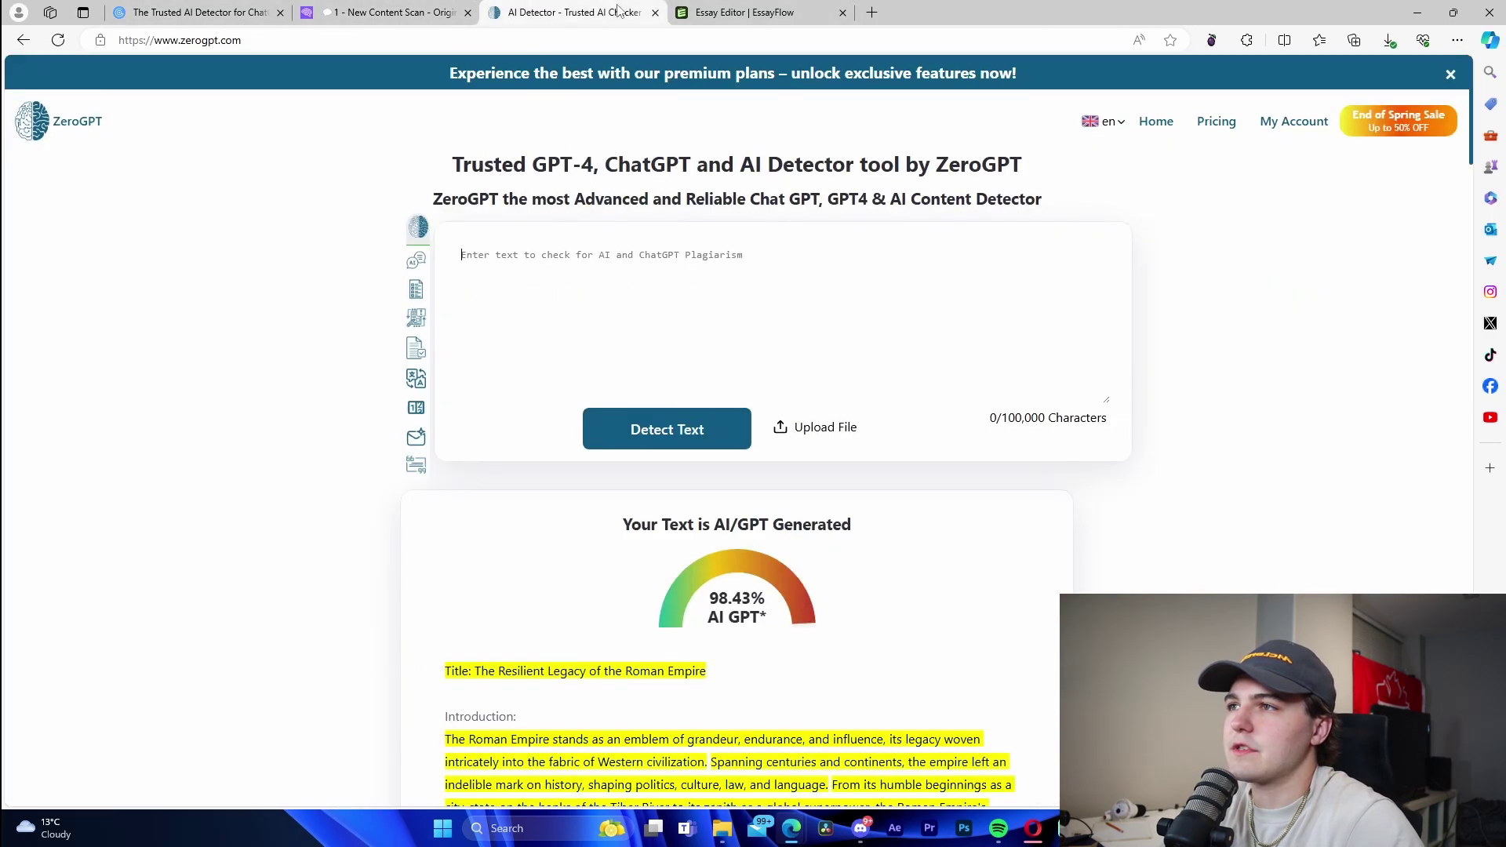
pyautogui.click(639, 290)
pyautogui.hotkey('ctrl', 'v')
# Run ZeroGPT's Detect Text, Originality.ai's scan and GPTZero's Check Origin on it.
pyautogui.click(666, 429)
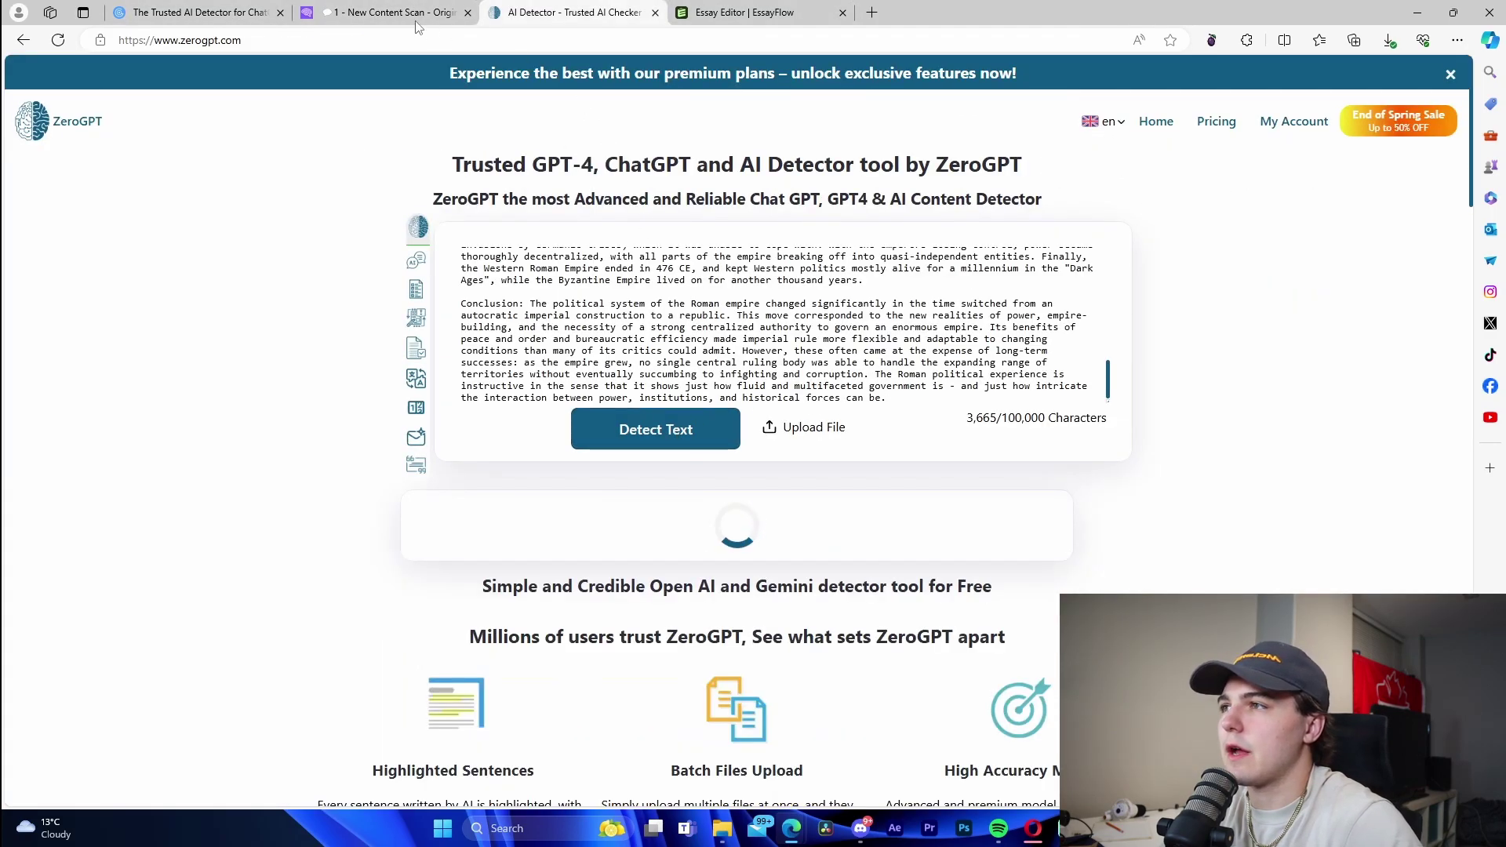
pyautogui.hotkey('ctrl', 'shift', 'Tab')
pyautogui.click(972, 353)
pyautogui.hotkey('ctrl', 'shift', 'Tab')
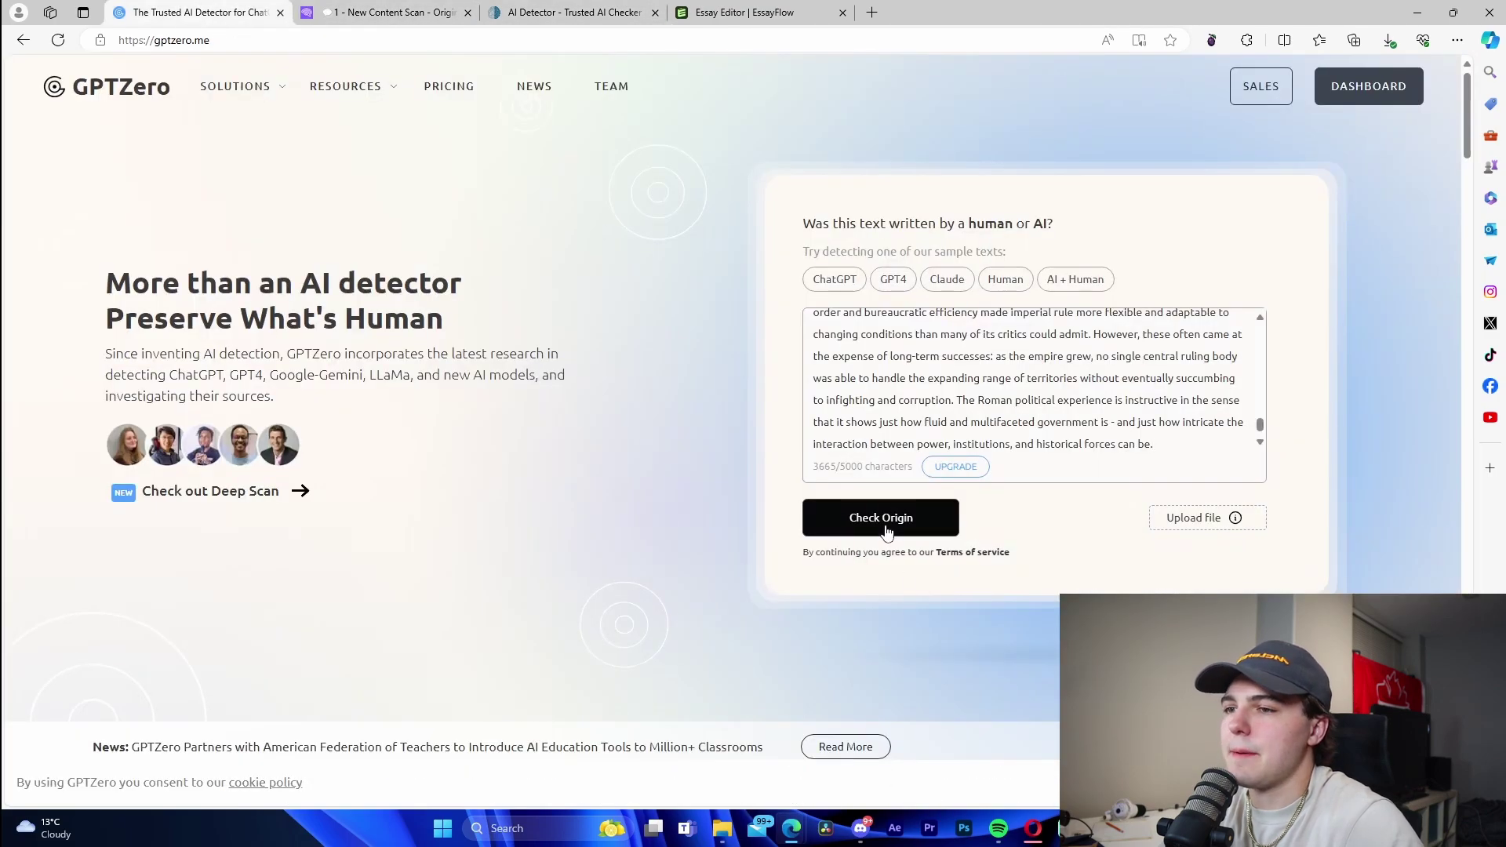
pyautogui.click(880, 518)
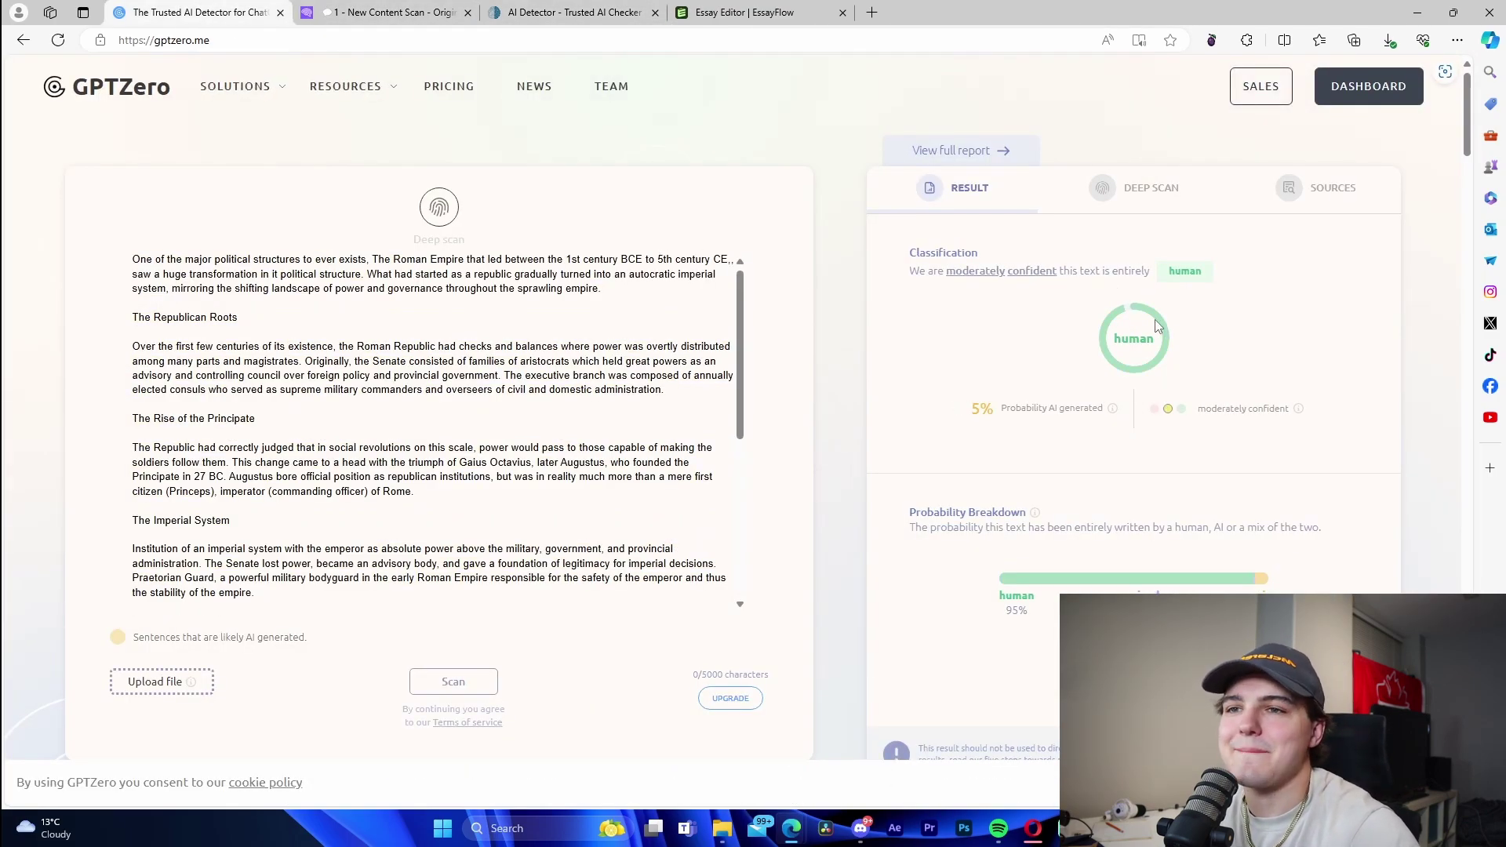
# Compare detector results: Originality.ai at 69% Original / 31% AI, ZeroGPT at 3.07% AI.
pyautogui.hotkey('ctrl', 'Tab')
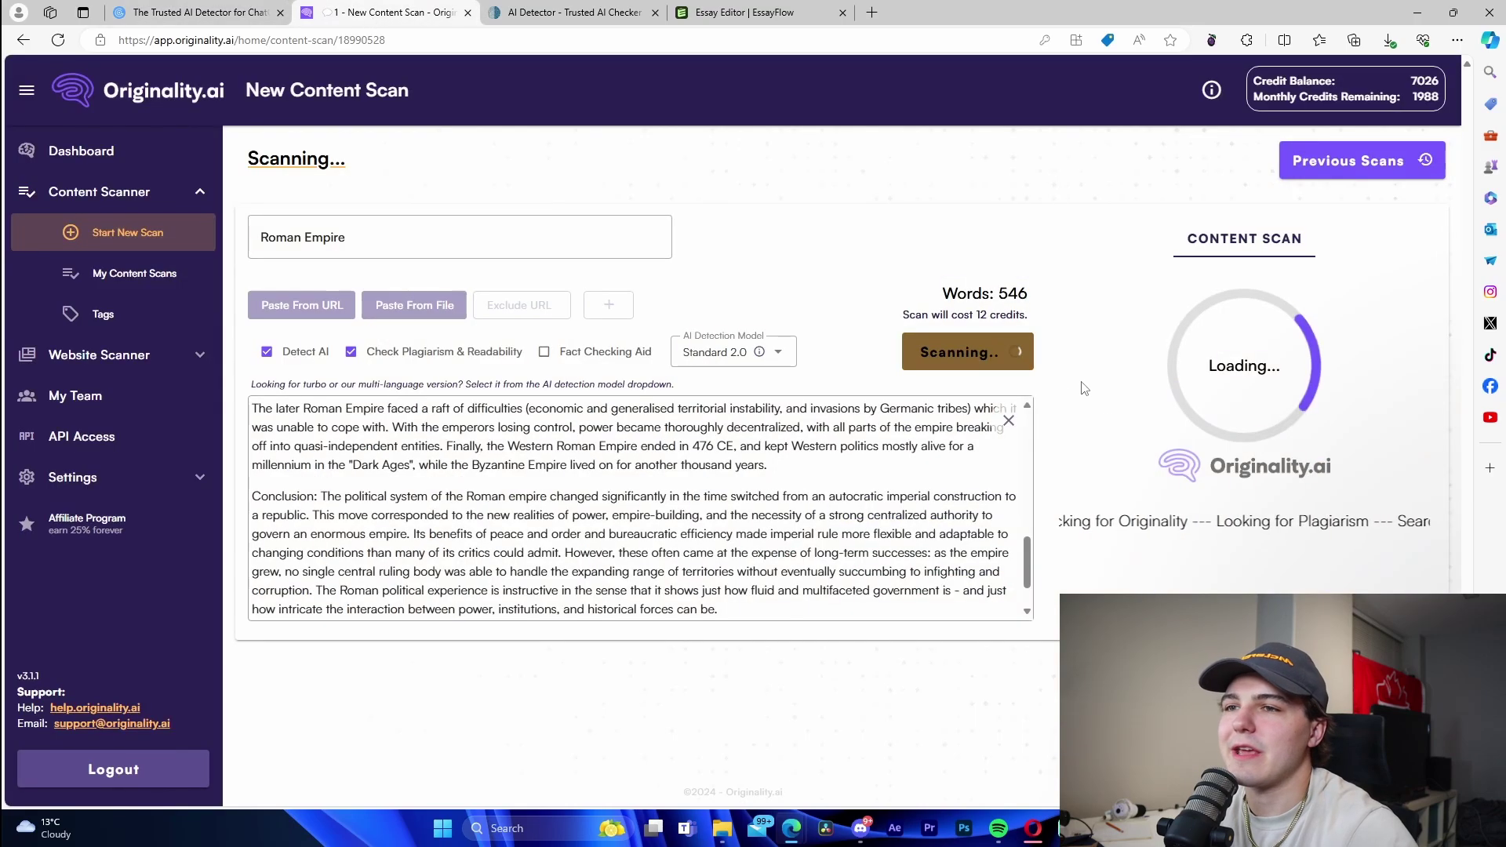
pyautogui.click(577, 14)
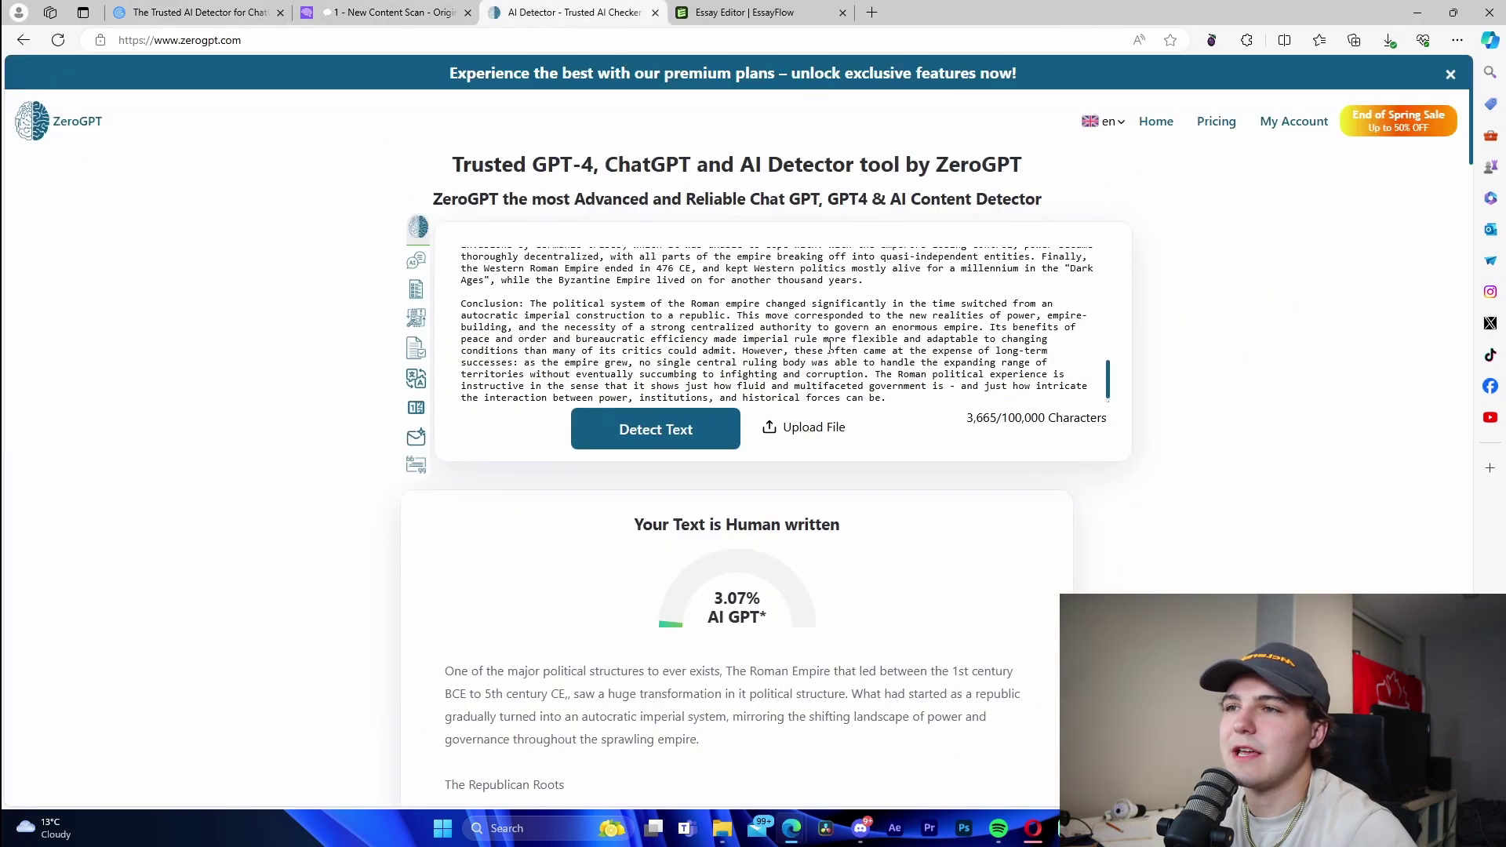
pyautogui.scroll(-2, 756, 375)
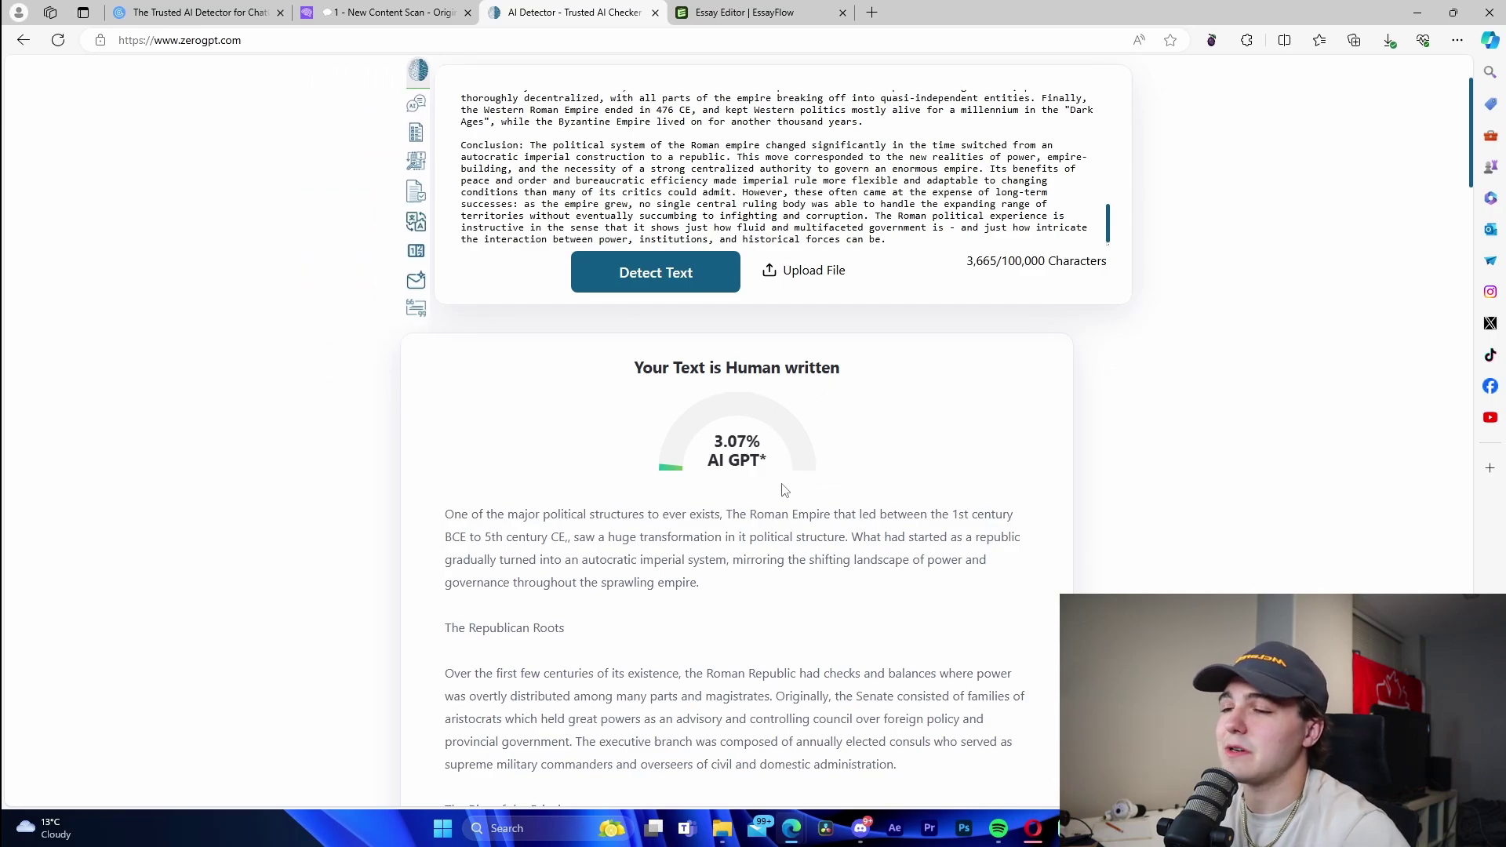
pyautogui.hotkey('ctrl', 'shift', 'Tab')
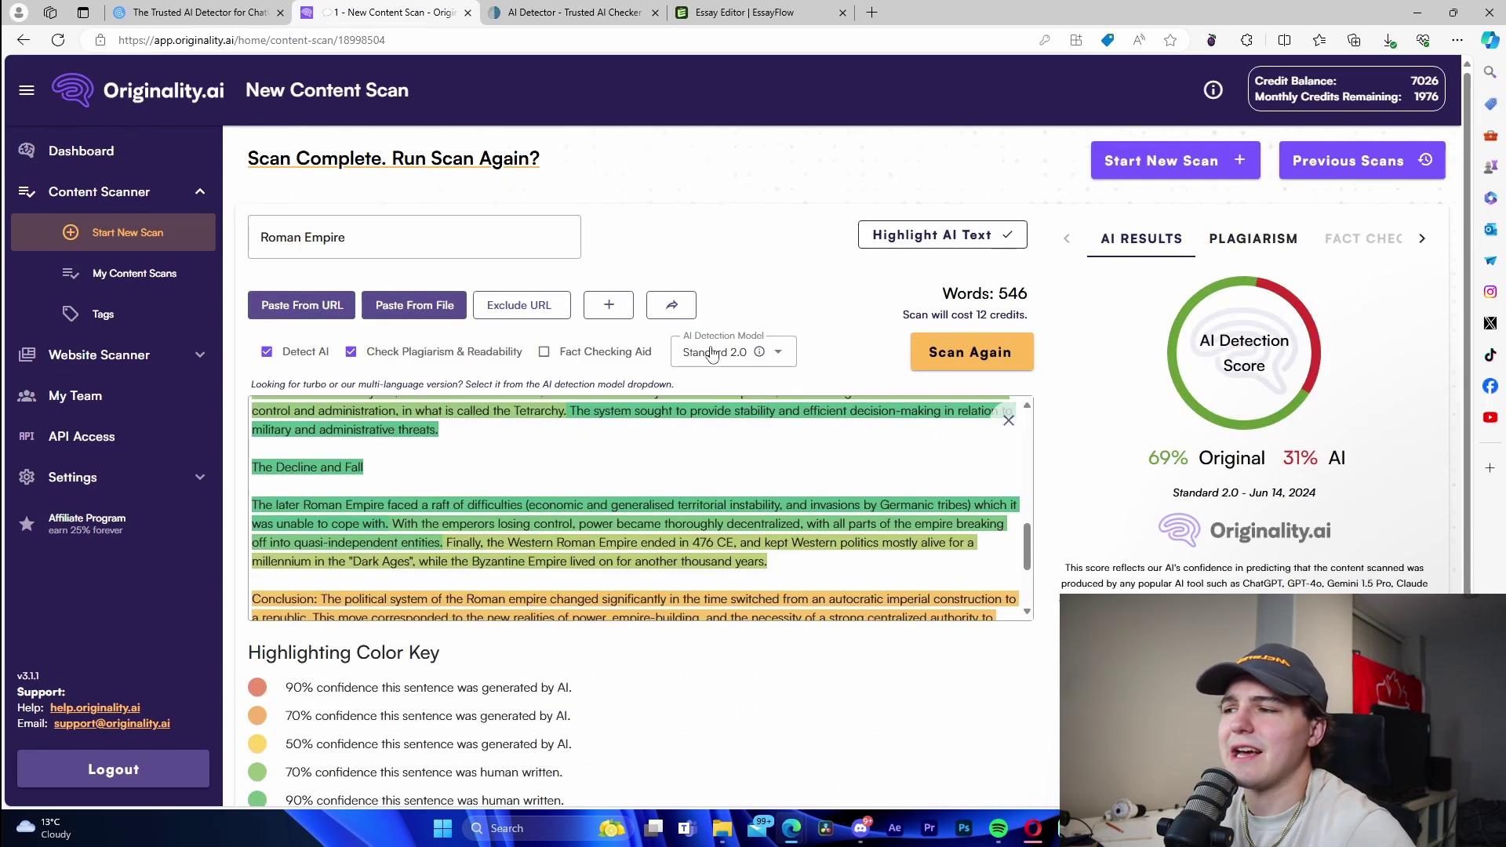
pyautogui.hotkey('ctrl', 'Tab')
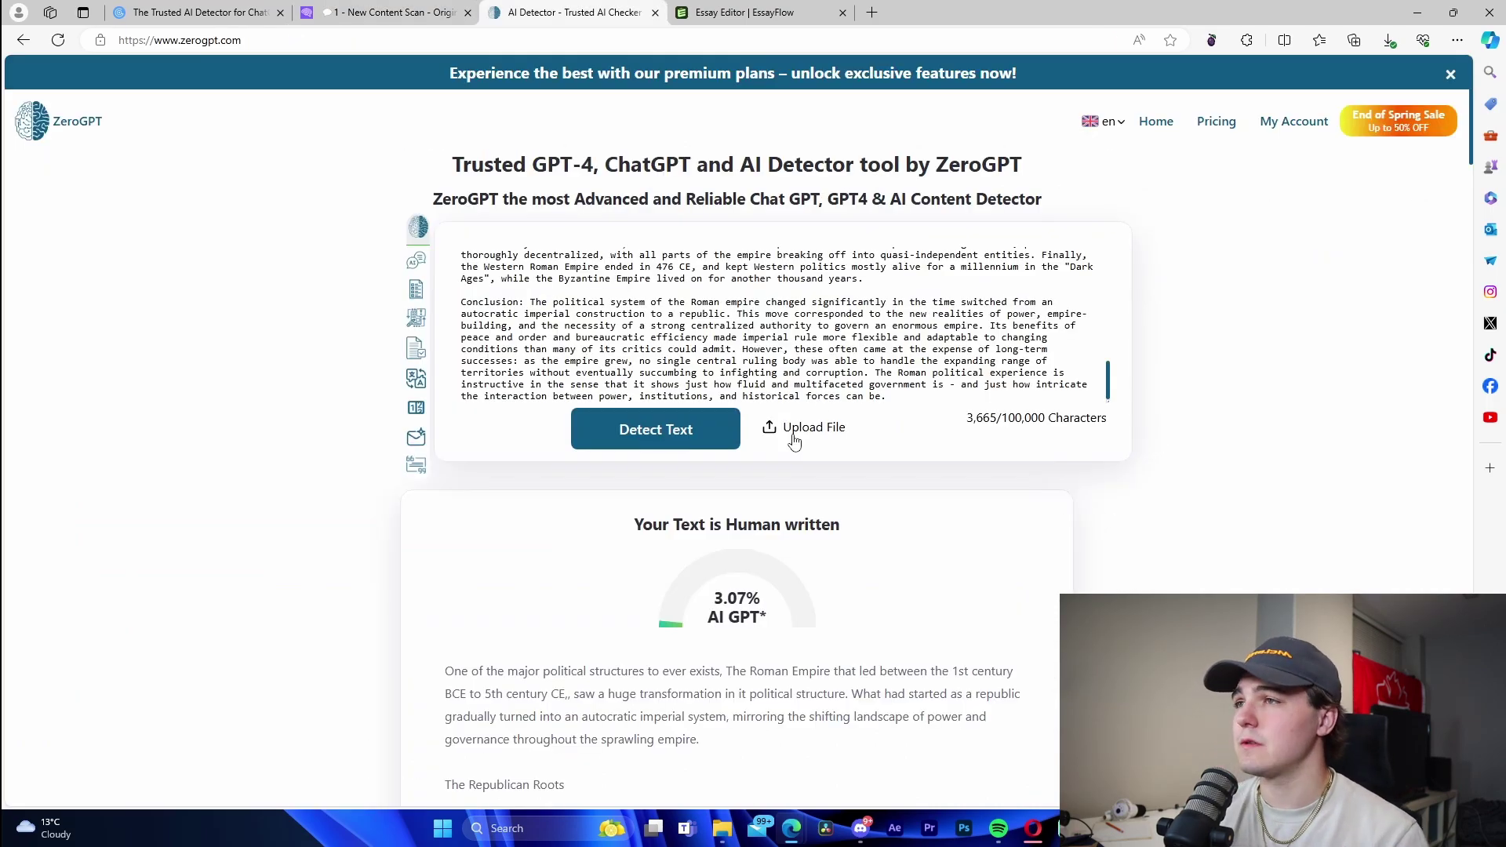